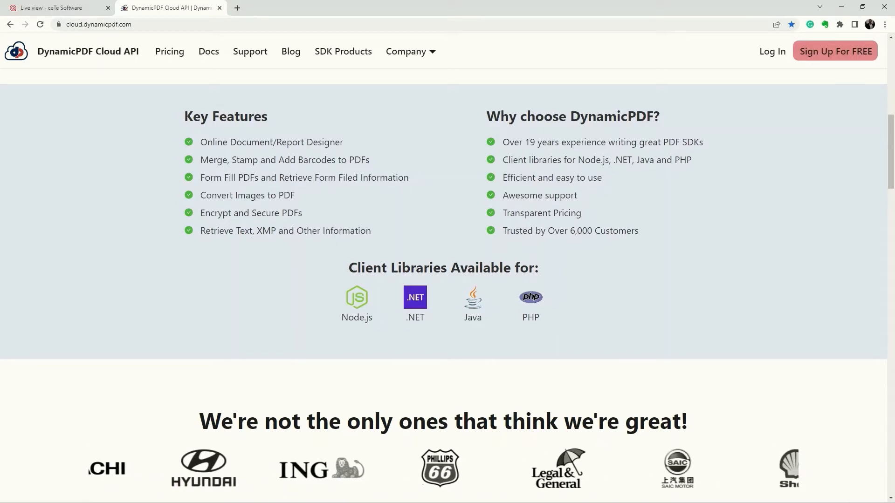
# - Review the DynamicPDF Cloud API home page, including the PDF-merging code samples for cURL, C# (.NET), Java, Node.js and PHP
pyautogui.scroll(-2, 447, 284)
pyautogui.scroll(-4, 447, 284)
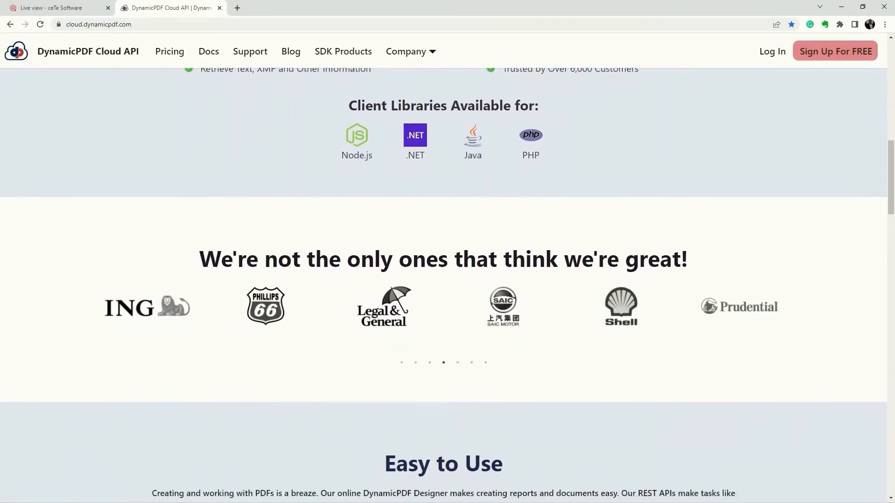
pyautogui.scroll(-4, 447, 284)
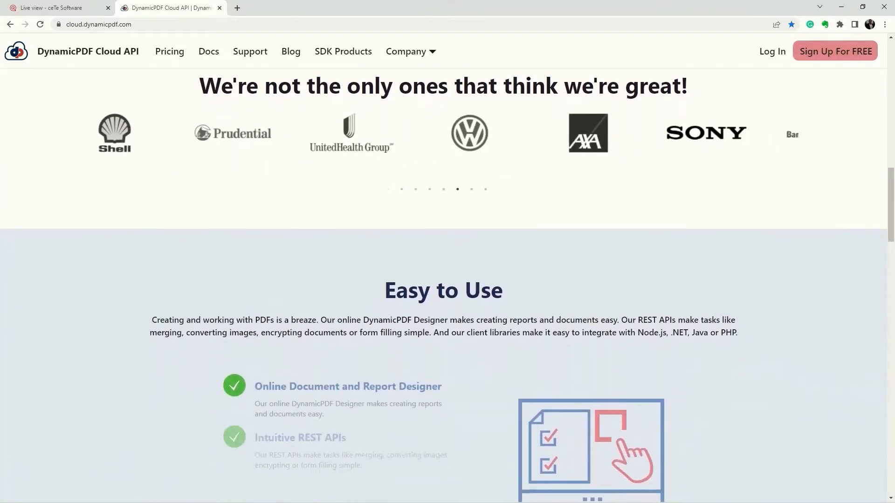
pyautogui.scroll(-3, 447, 285)
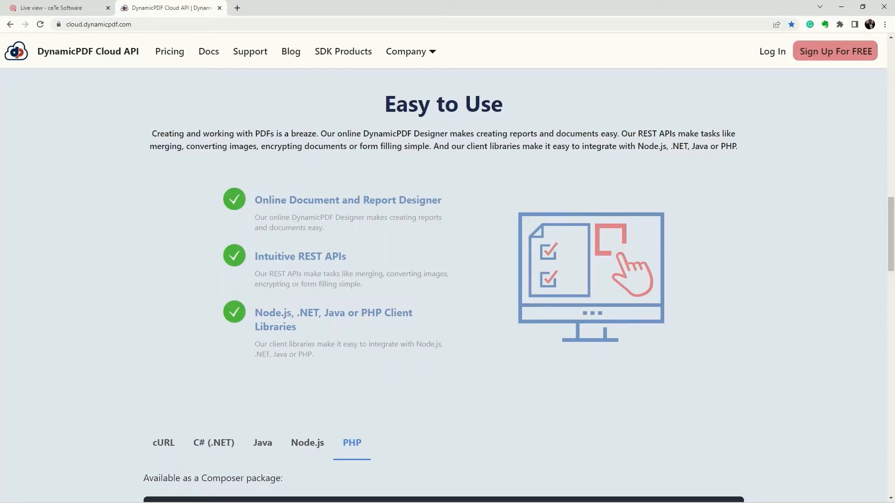
pyautogui.scroll(-4, 447, 284)
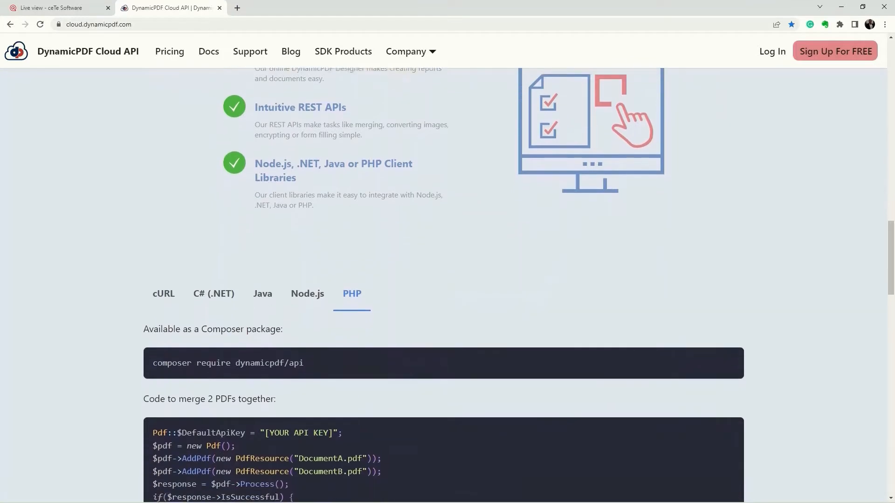
pyautogui.scroll(-2, 448, 284)
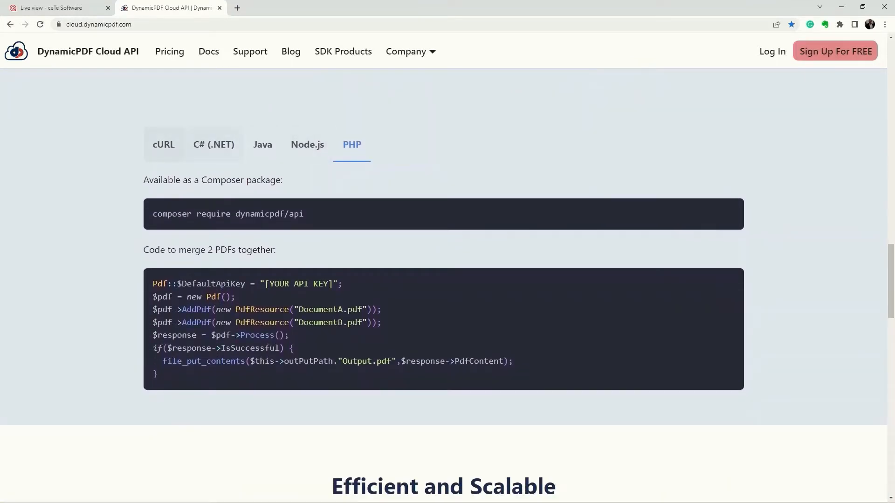
pyautogui.click(163, 144)
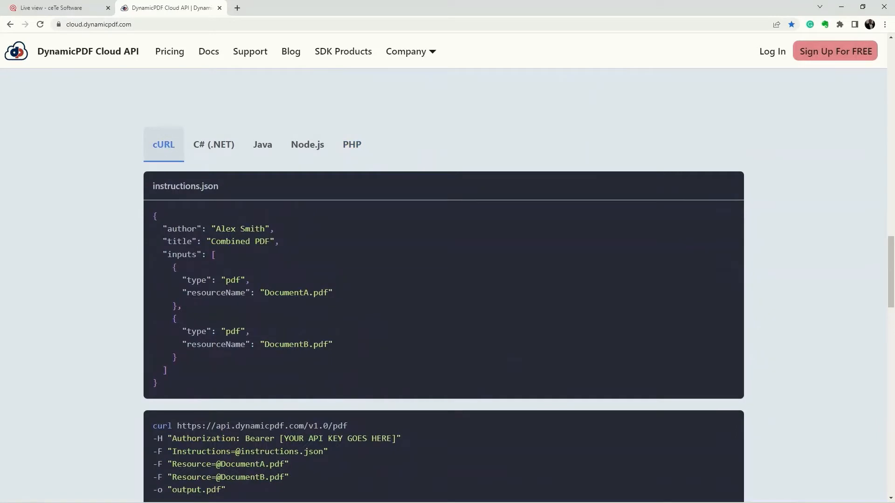
pyautogui.click(214, 145)
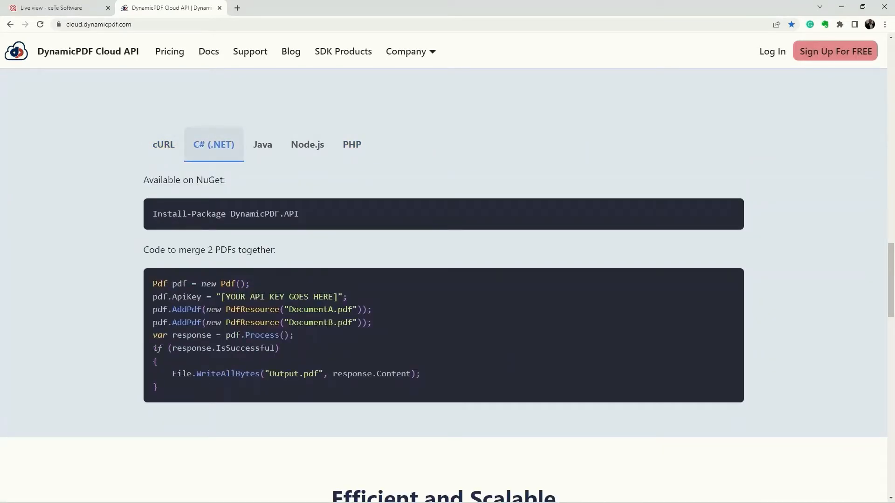
pyautogui.click(262, 145)
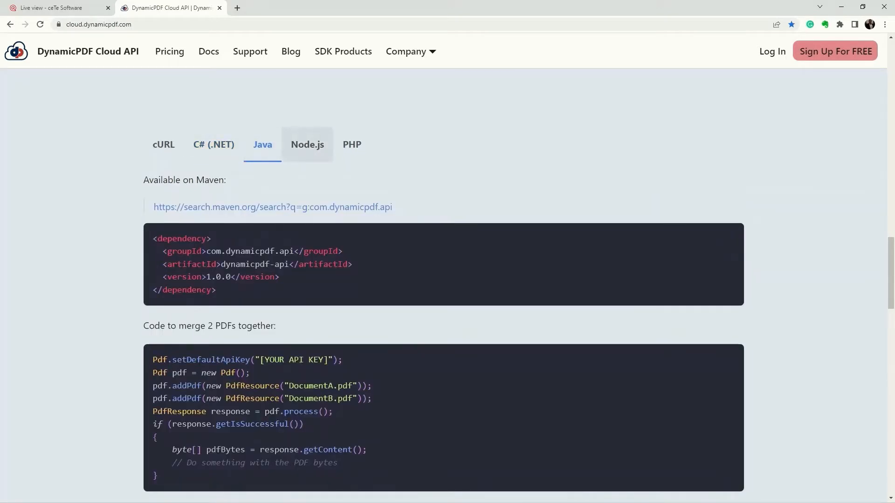
pyautogui.click(307, 145)
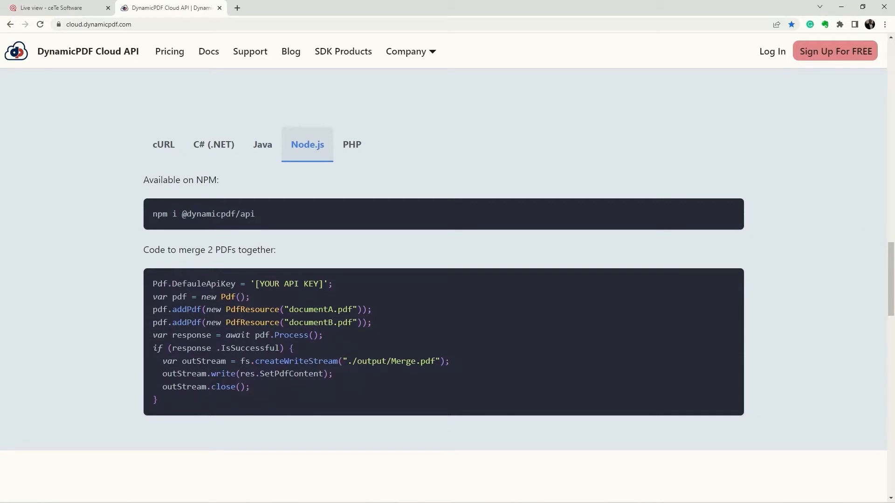
pyautogui.click(352, 144)
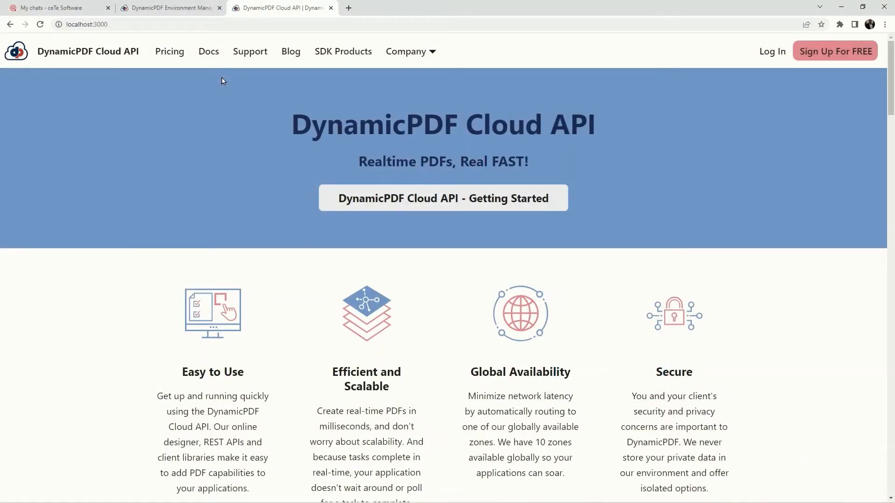
# - Open the Create A Report tutorial from the Designer tutorials in the documentation
pyautogui.click(209, 54)
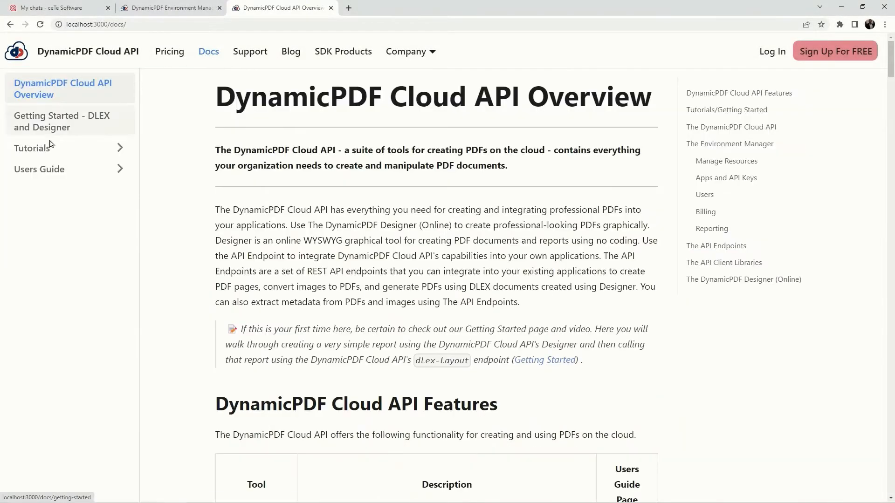
pyautogui.click(28, 151)
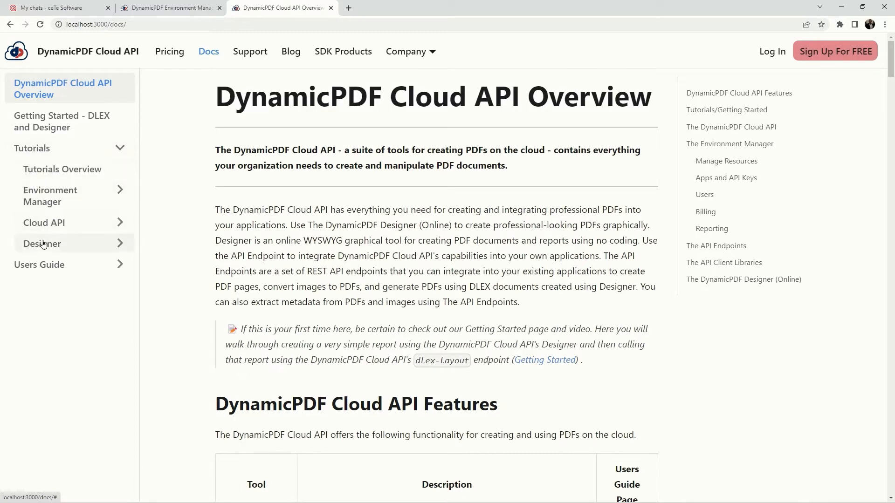
pyautogui.click(44, 250)
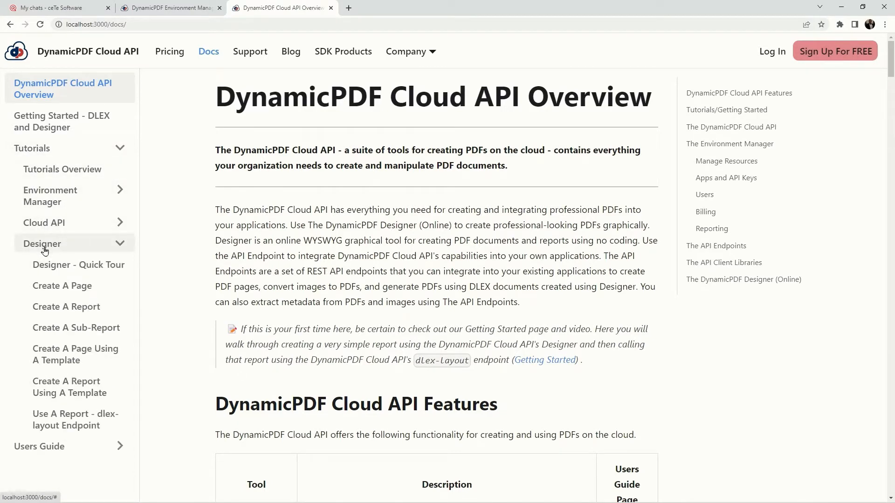
pyautogui.click(56, 310)
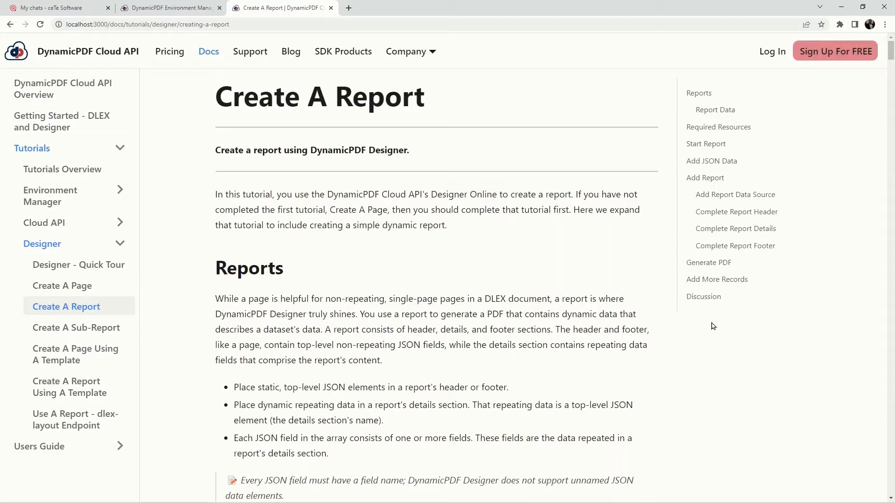
# - Read the Create A Report tutorial from the introduction through Report Data to the Required Resources section
pyautogui.scroll(-4, 714, 327)
pyautogui.scroll(-5, 714, 327)
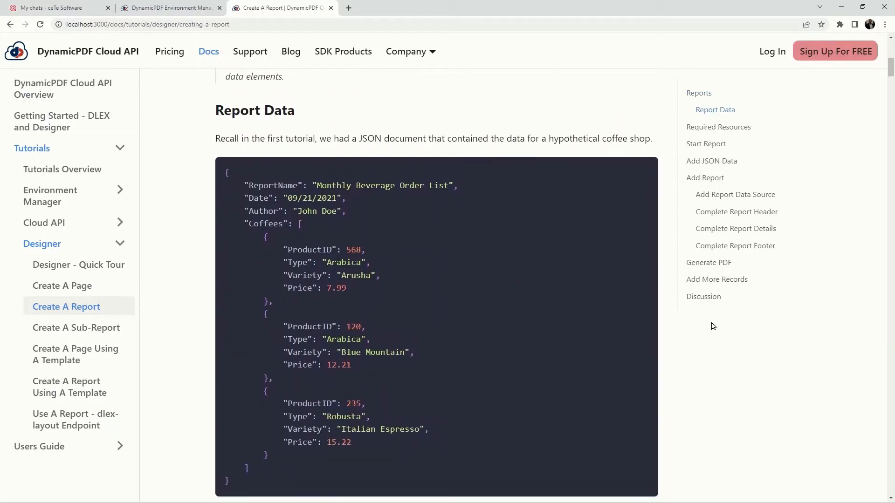
pyautogui.scroll(-5, 713, 326)
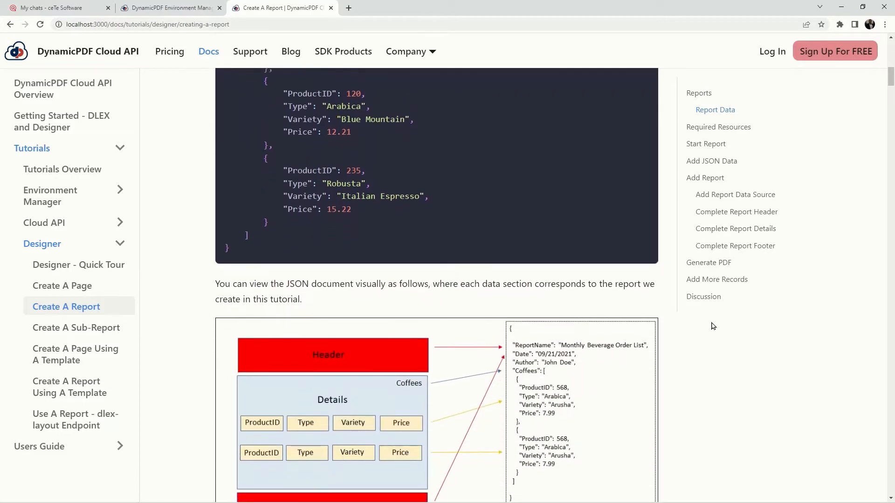
pyautogui.scroll(-3, 713, 326)
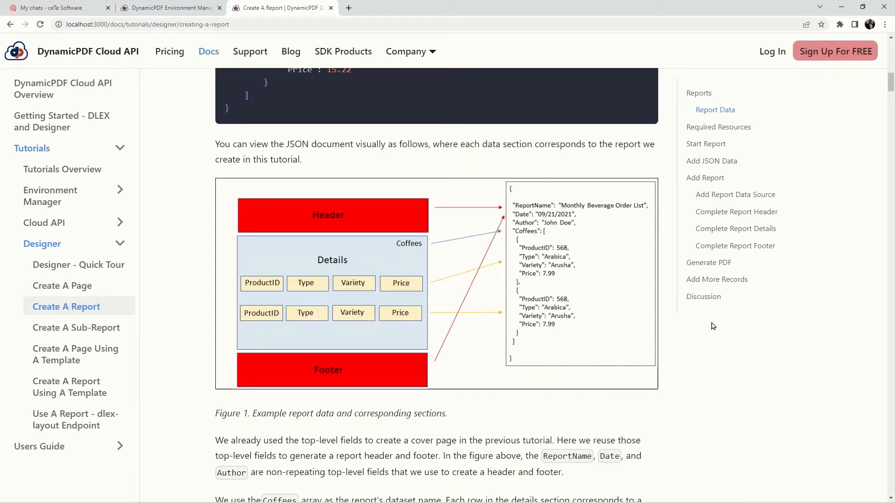
pyautogui.scroll(-8, 712, 327)
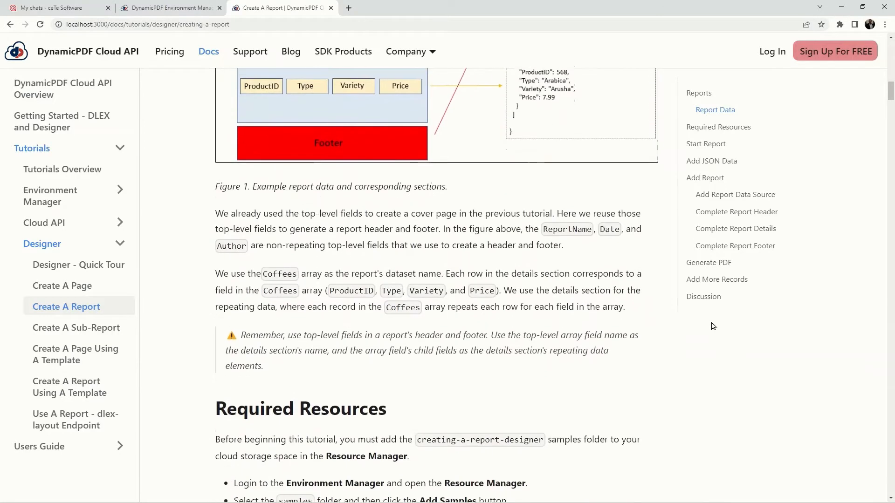
pyautogui.scroll(-5, 712, 326)
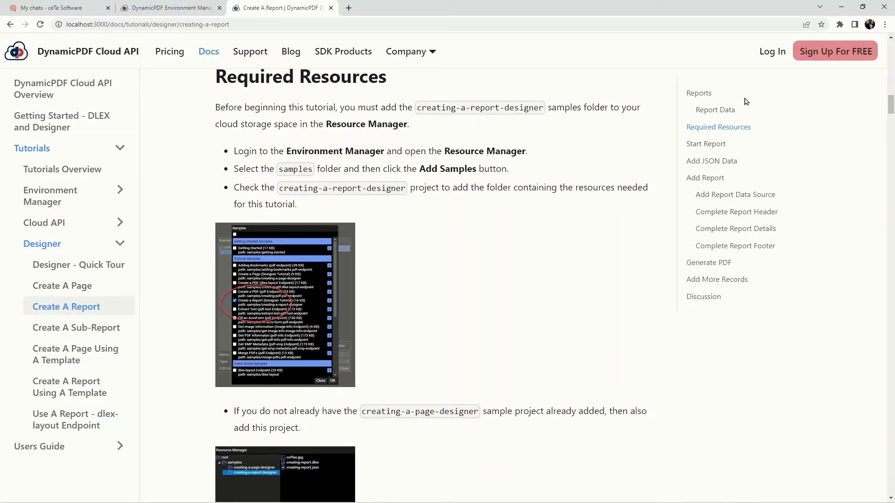
# - Log in to the Environment Manager and select the samples folder in the Resource Manager
pyautogui.click(769, 58)
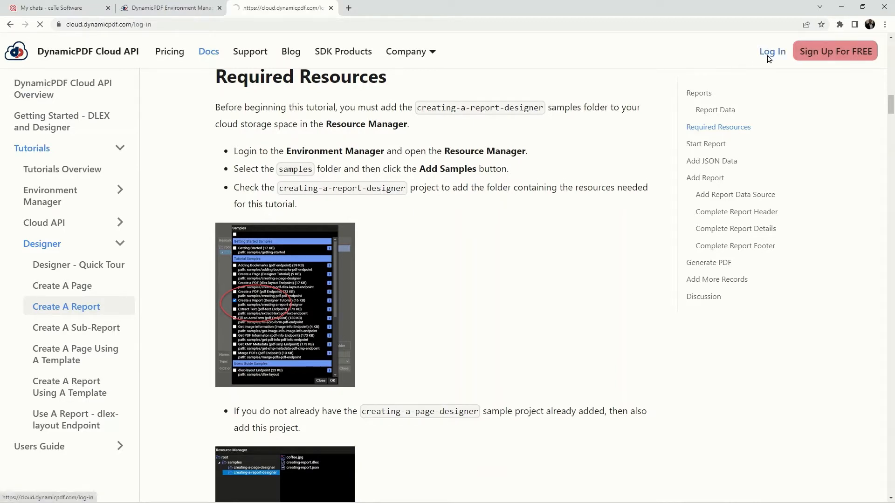
pyautogui.click(444, 253)
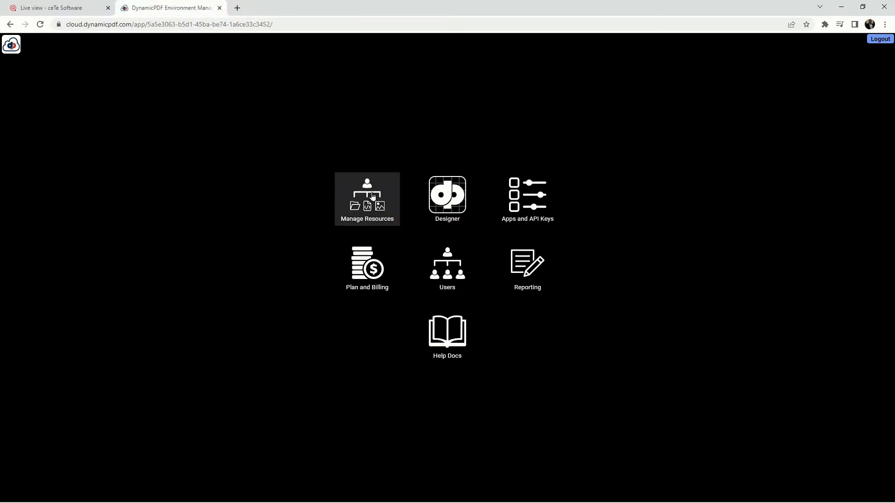
pyautogui.click(373, 196)
pyautogui.click(367, 176)
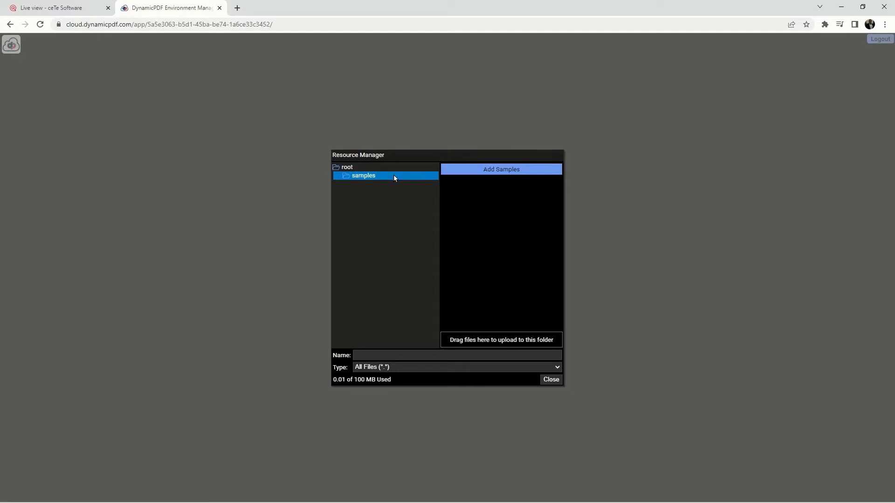
# - Add the Create a Report and Create a Page Designer tutorial samples to the samples folder
pyautogui.click(479, 169)
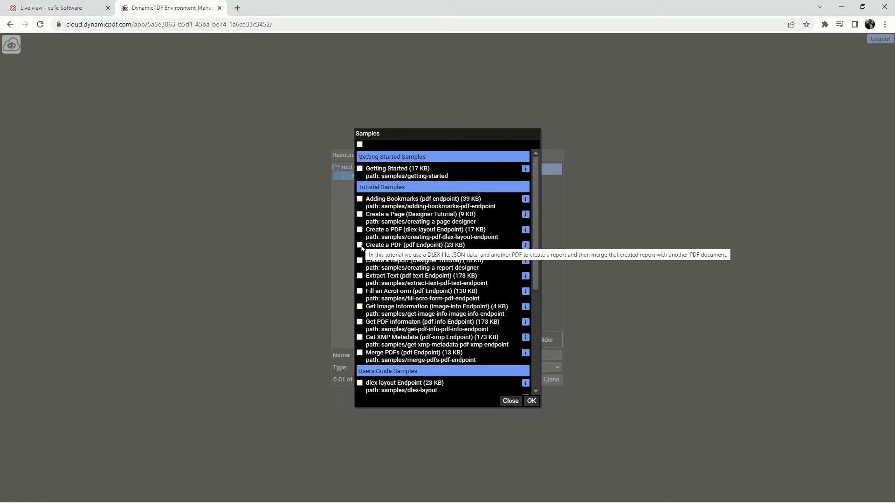
pyautogui.click(360, 261)
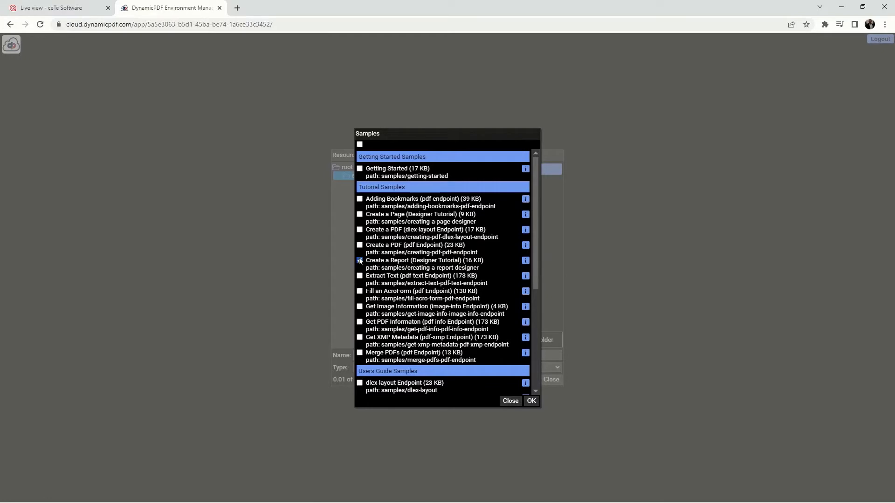
pyautogui.click(360, 215)
pyautogui.click(531, 401)
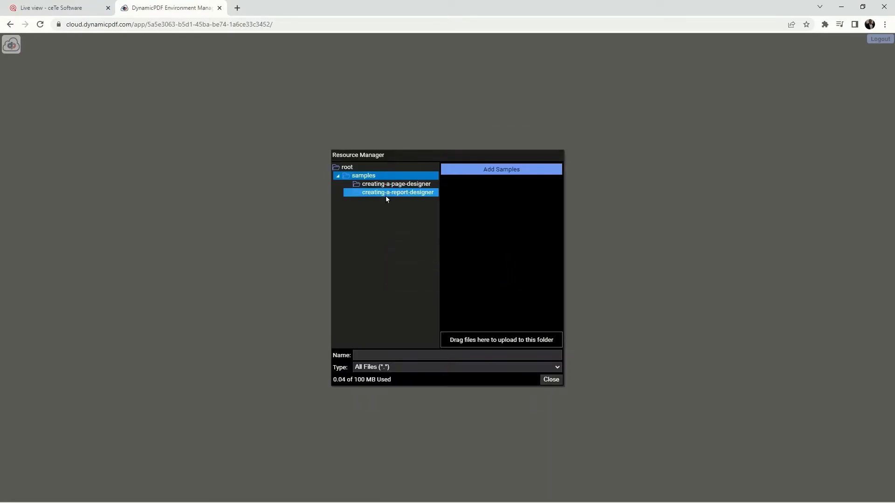
# - Delete creating-report.dlex from the creating-a-report-designer folder
pyautogui.click(386, 194)
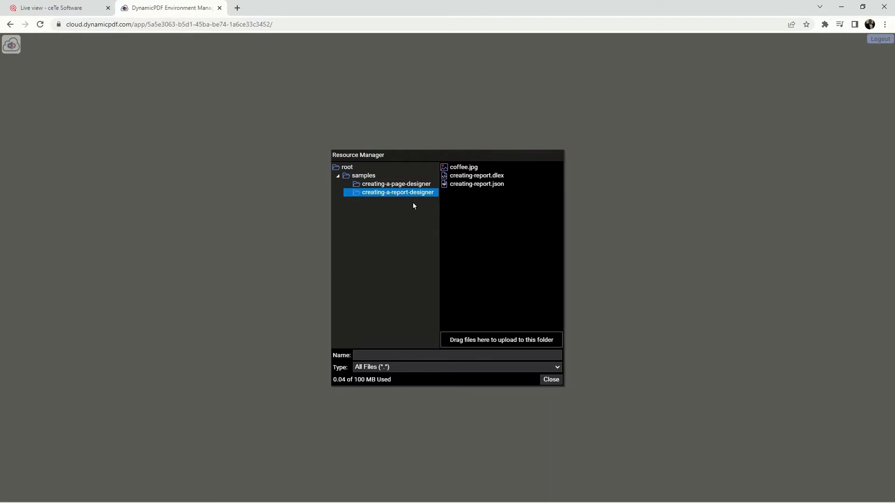
pyautogui.rightClick(490, 178)
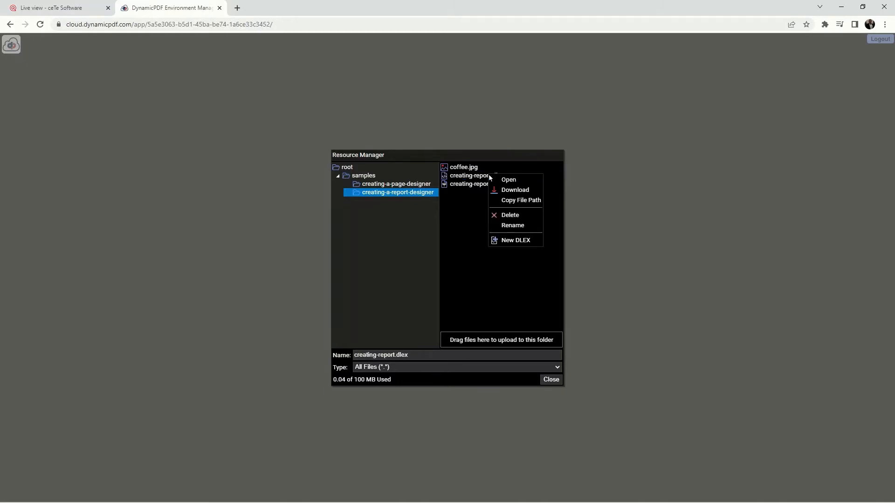
pyautogui.click(511, 214)
pyautogui.click(464, 287)
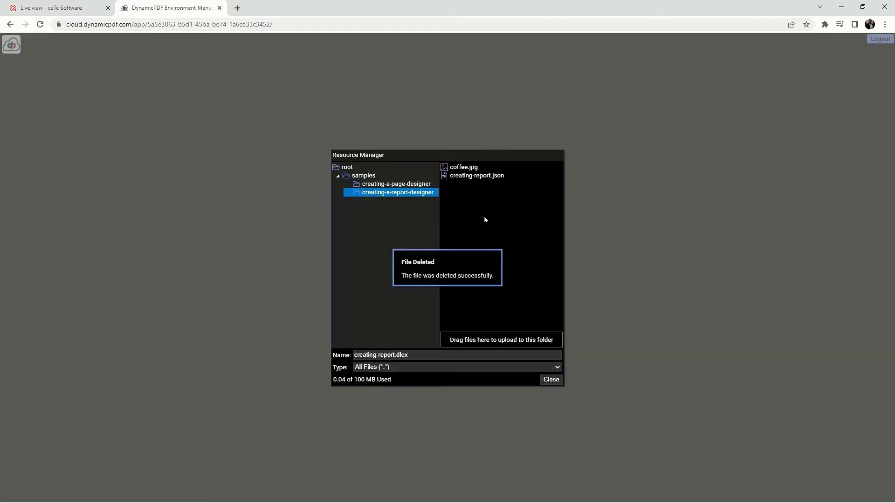
# - Delete creating-report.json from the creating-a-report-designer folder
pyautogui.click(486, 179)
pyautogui.rightClick(488, 179)
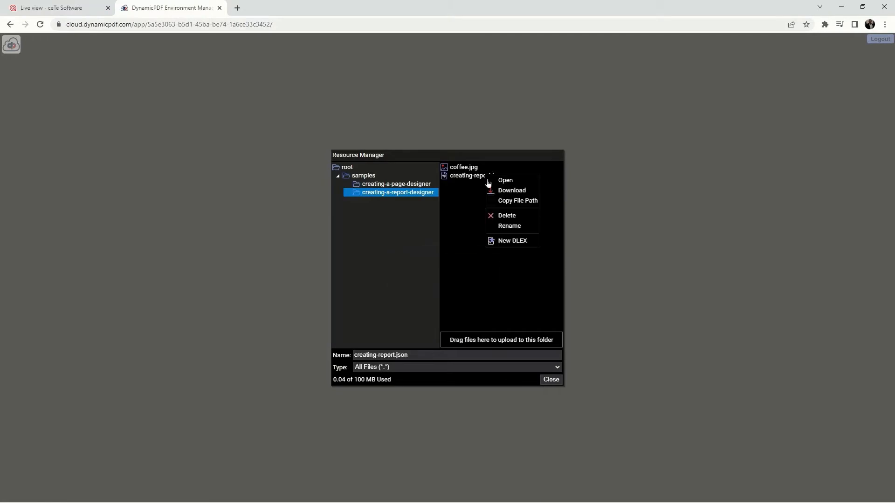
pyautogui.click(507, 215)
pyautogui.click(462, 289)
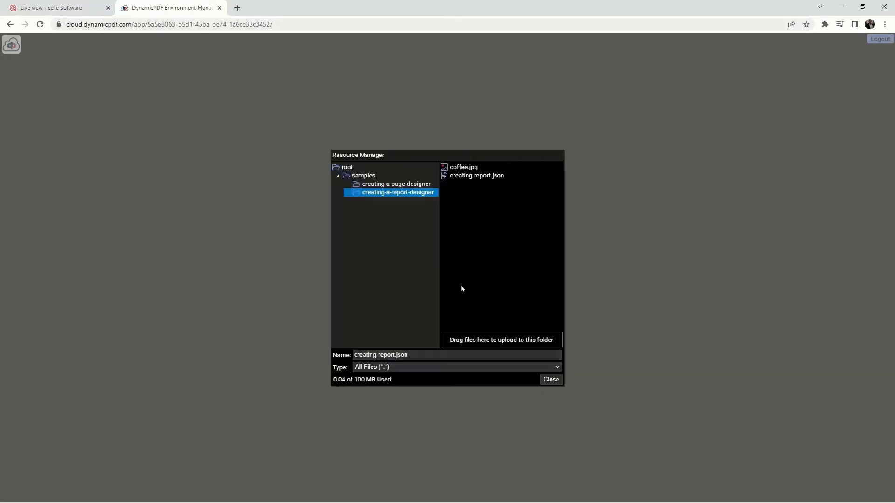
# - Move creating-page.dlex and creating-page.json from the creating-a-page-designer folder into creating-a-report-designer
pyautogui.click(414, 184)
pyautogui.click(484, 177)
pyautogui.moveTo(483, 177); pyautogui.dragTo(424, 195)
pyautogui.click(489, 177)
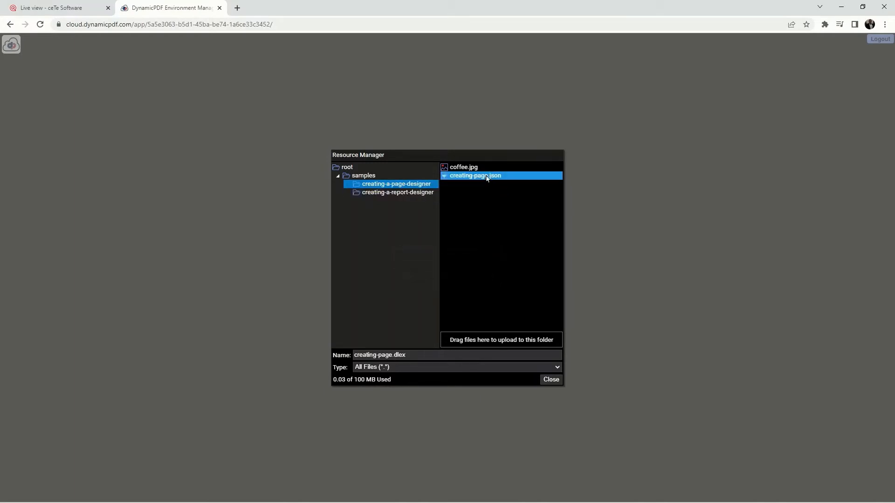
pyautogui.moveTo(489, 177); pyautogui.dragTo(430, 195)
# - Rename creating-page.dlex in the creating-a-report-designer folder to creating-report.dlex
pyautogui.click(484, 177)
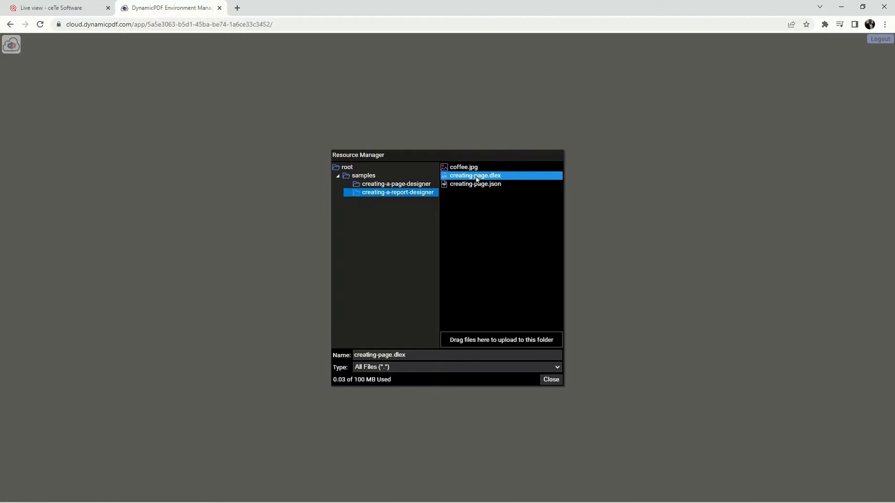
pyautogui.rightClick(476, 179)
pyautogui.click(499, 227)
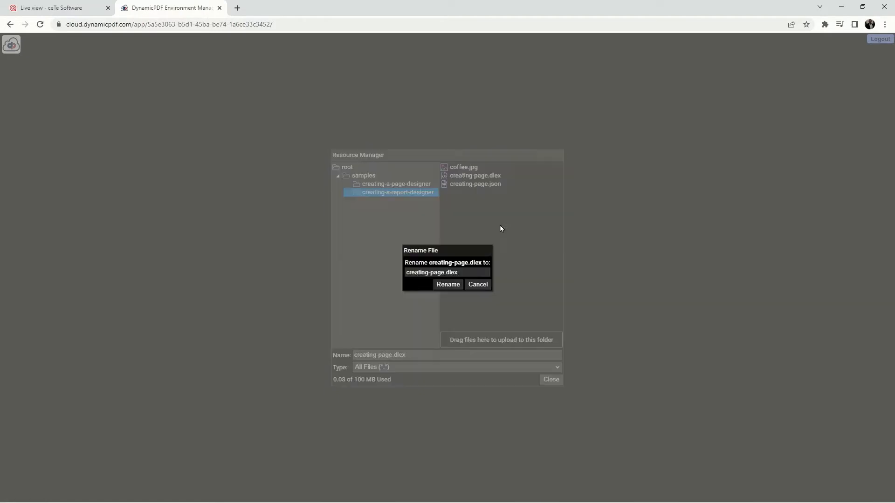
pyautogui.click(432, 273)
pyautogui.moveTo(431, 272); pyautogui.dragTo(445, 273)
pyautogui.write('reoi')
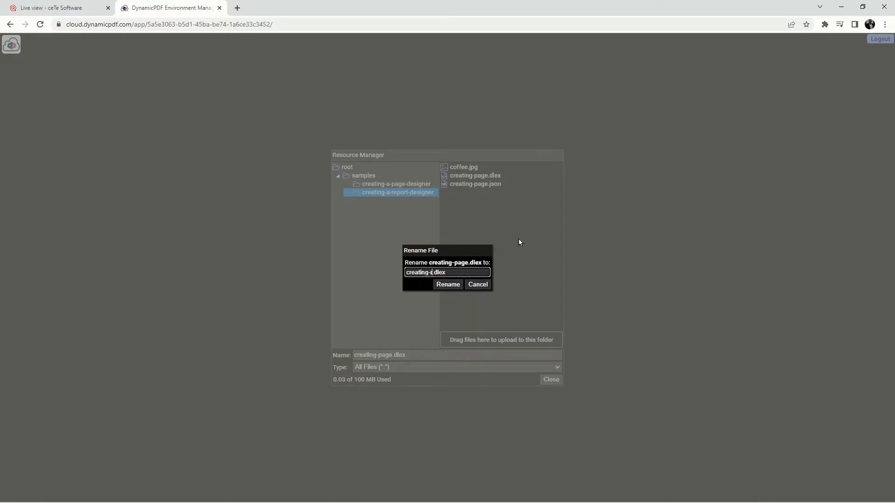
pyautogui.press('BackSpace')
pyautogui.press('BackSpace')
pyautogui.write('port')
pyautogui.click(453, 284)
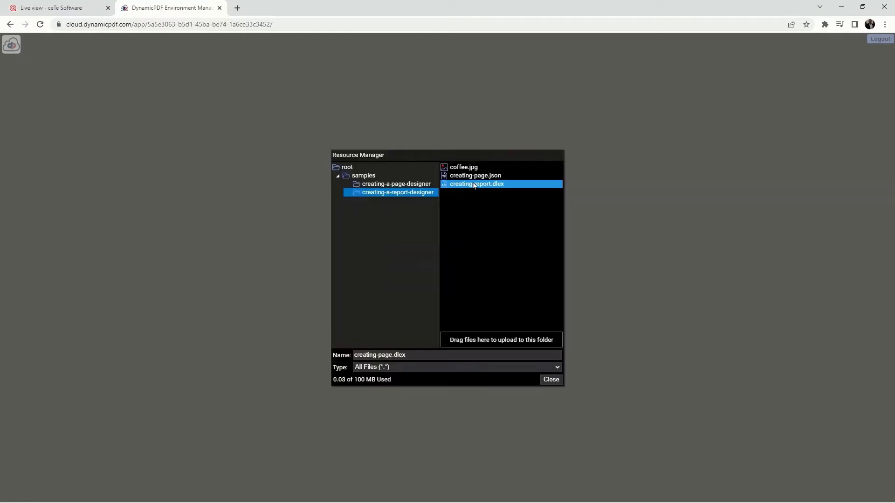
pyautogui.rightClick(474, 185)
pyautogui.click(496, 233)
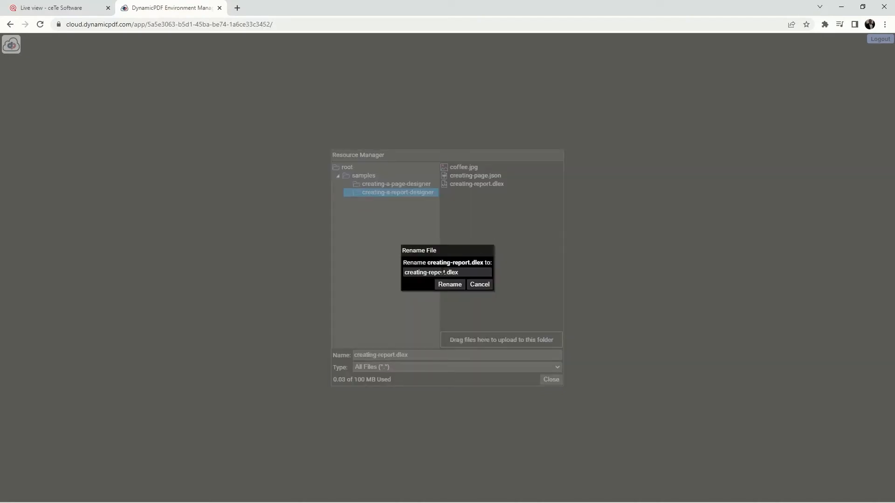
pyautogui.click(479, 286)
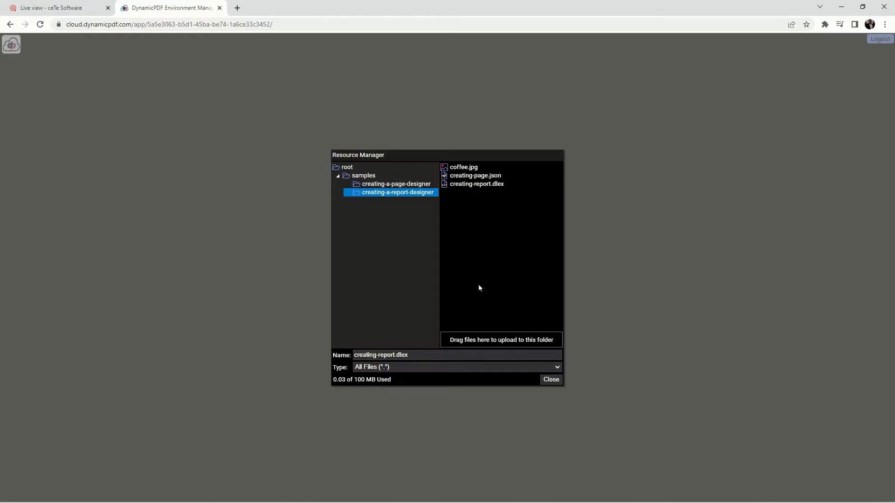
# - Rename creating-page.json in the creating-a-report-designer folder to creating-report.json
pyautogui.rightClick(477, 178)
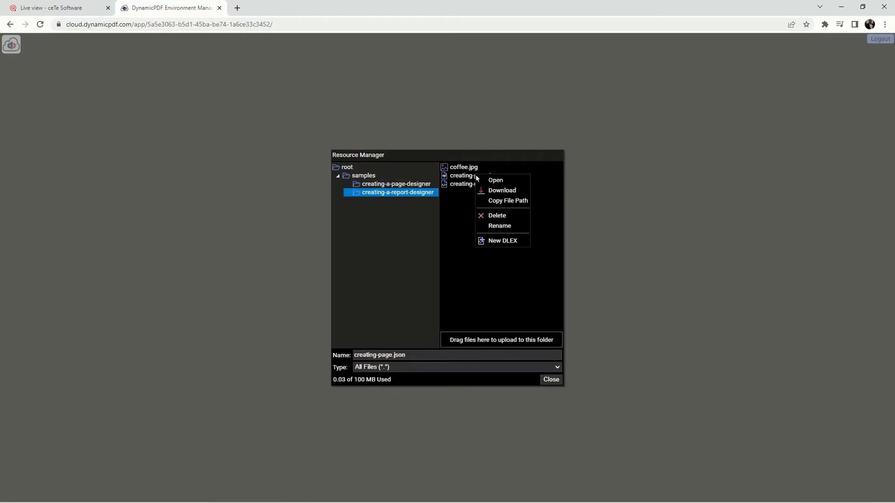
pyautogui.click(498, 226)
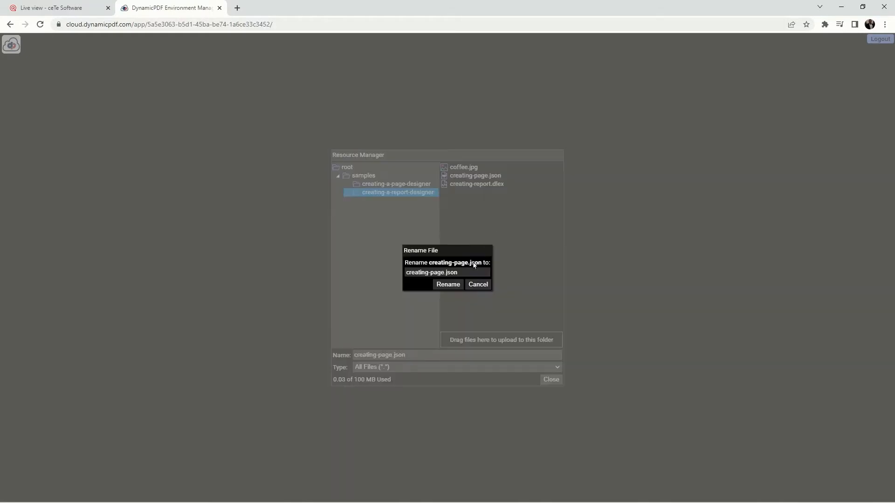
pyautogui.click(442, 272)
pyautogui.press('BackSpace')
pyautogui.press('BackSpace')
pyautogui.press('BackSpace')
pyautogui.press('BackSpace')
pyautogui.write('report')
pyautogui.click(449, 284)
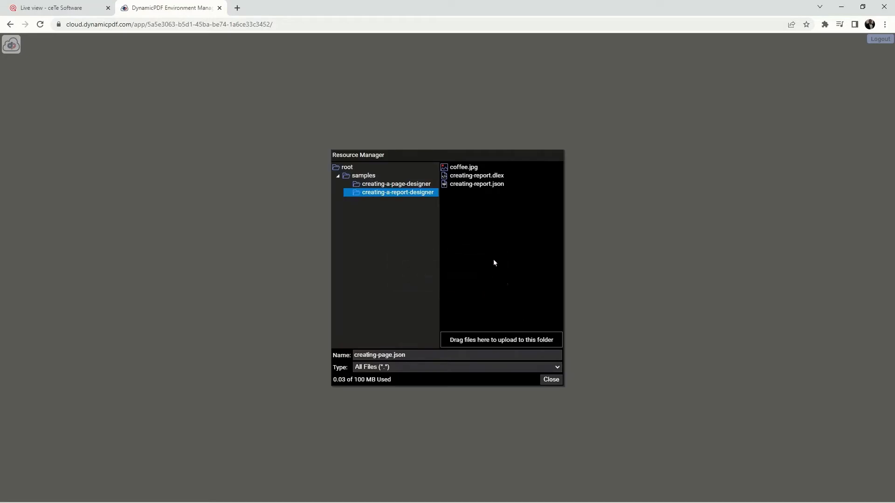
# - Open creating-report.dlex in the Designer and preview its PDF output, closing the preview after viewing it
pyautogui.click(487, 176)
pyautogui.doubleClick(474, 177)
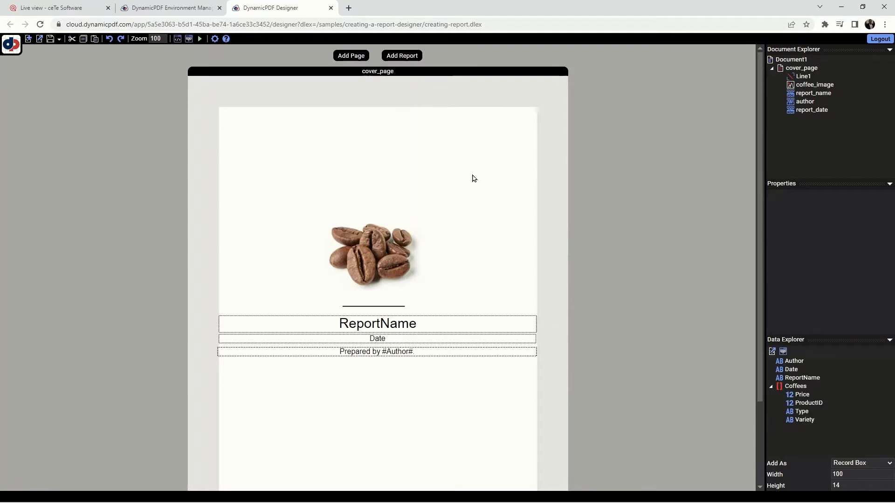
pyautogui.click(199, 39)
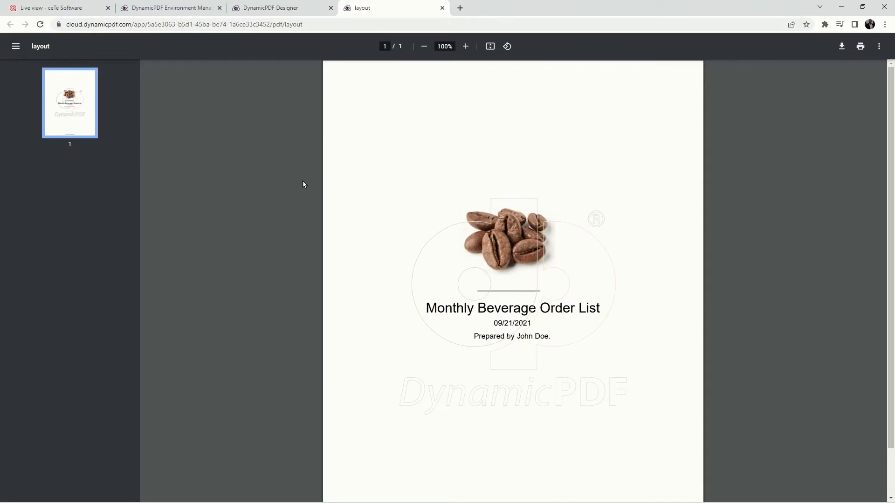
pyautogui.click(442, 8)
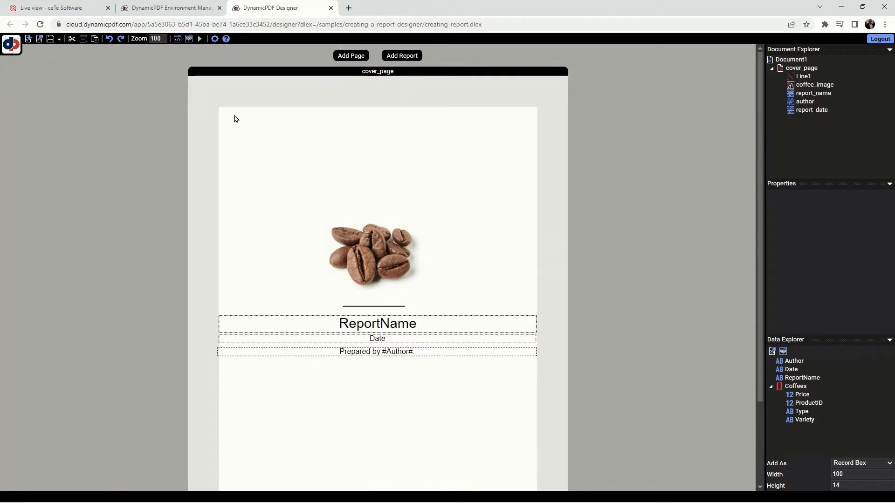
# - Review the report's JSON layout data and check the creating-a-report-designer folder for its JSON file, without saving
pyautogui.click(188, 39)
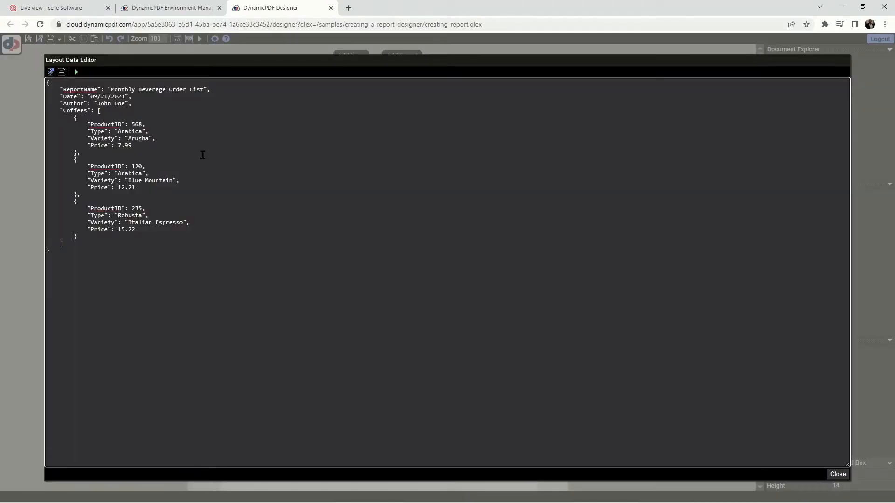
pyautogui.click(62, 72)
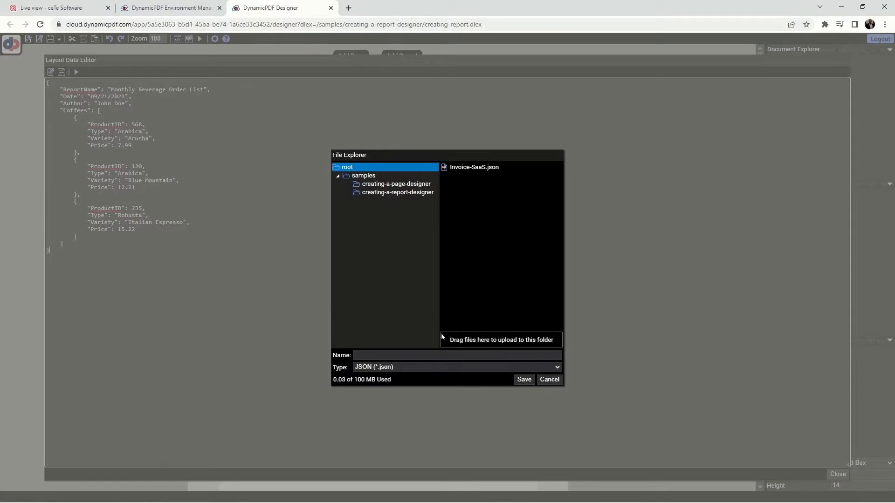
pyautogui.click(391, 193)
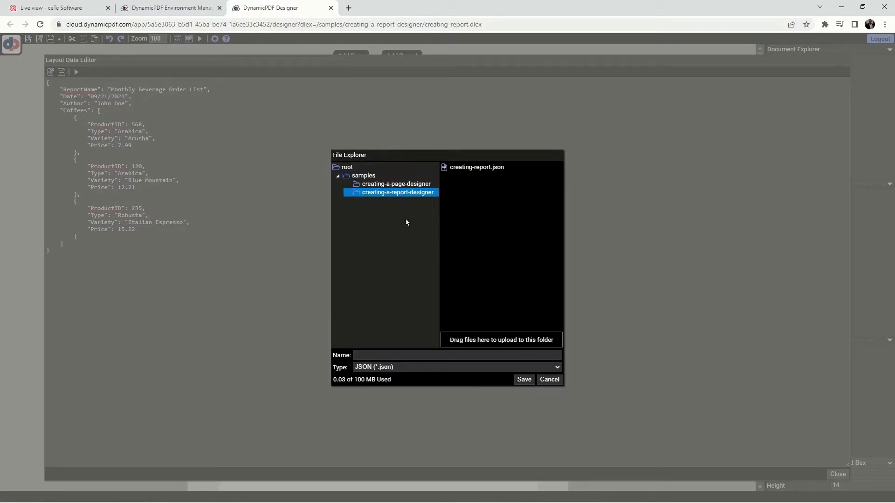
pyautogui.click(549, 380)
pyautogui.click(839, 475)
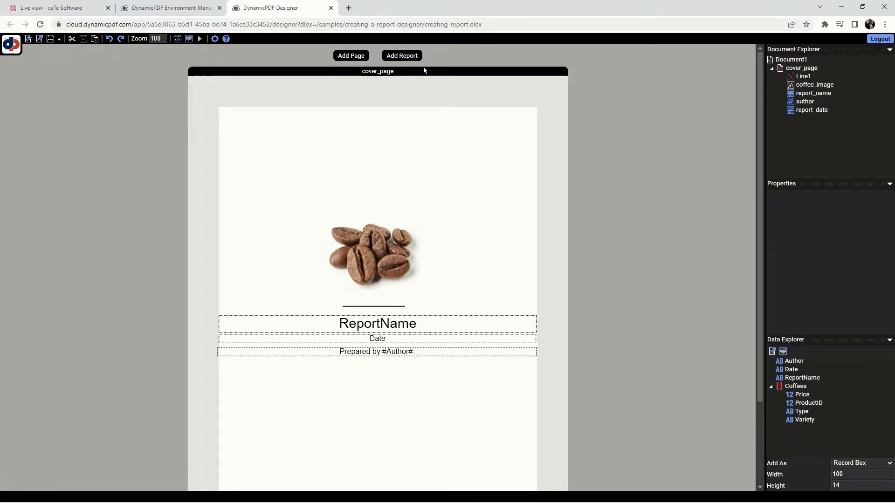
# - Add a report above cover_page and set its dataName to Coffees
pyautogui.click(407, 56)
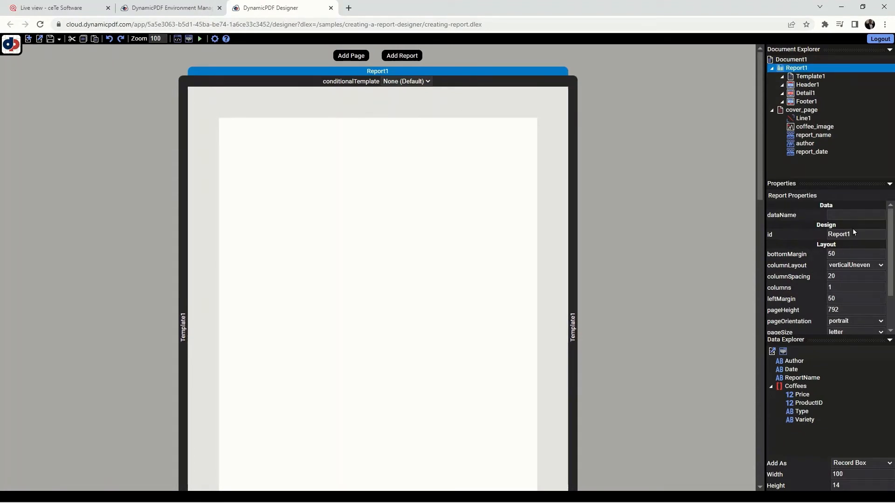
pyautogui.click(843, 214)
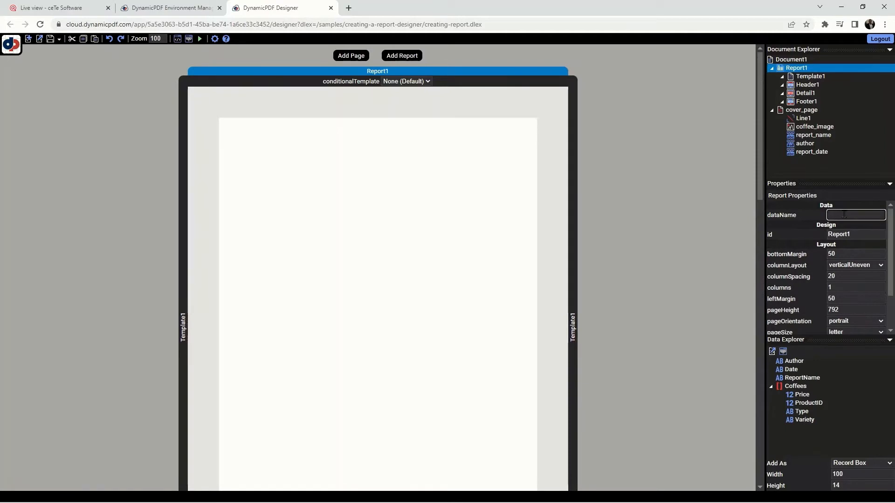
pyautogui.write('Coffees')
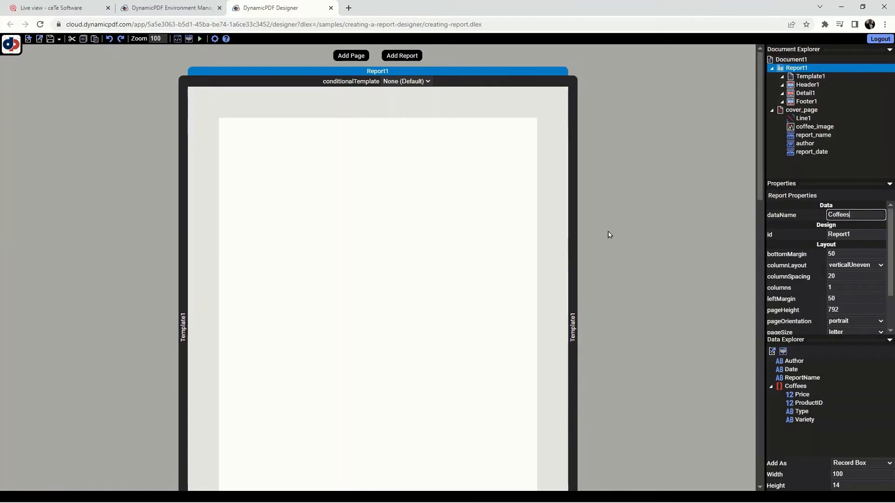
pyautogui.click(575, 244)
pyautogui.click(638, 228)
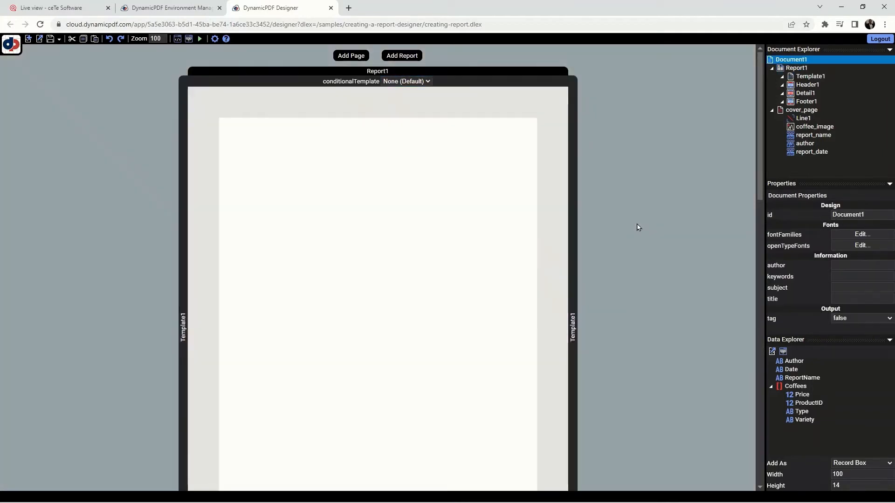
pyautogui.click(525, 71)
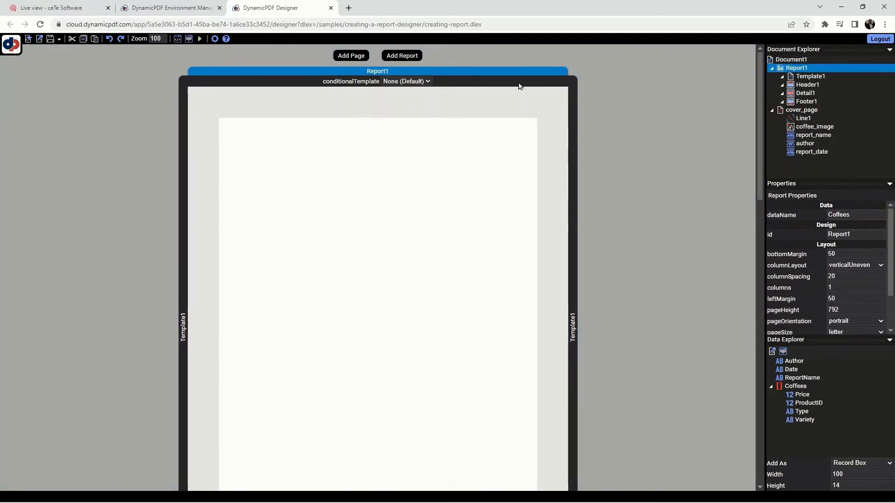
# - Add a label with the text "Product ID" to the report's header section
pyautogui.scroll(-8, 510, 108)
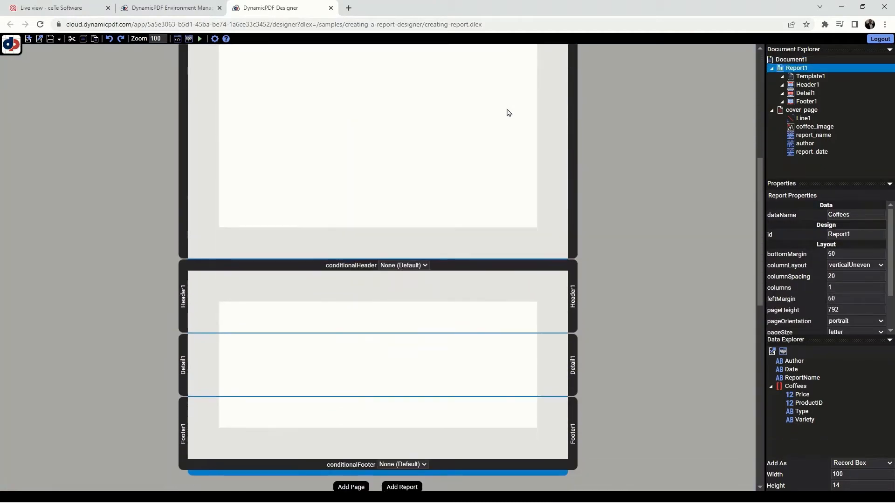
pyautogui.click(332, 200)
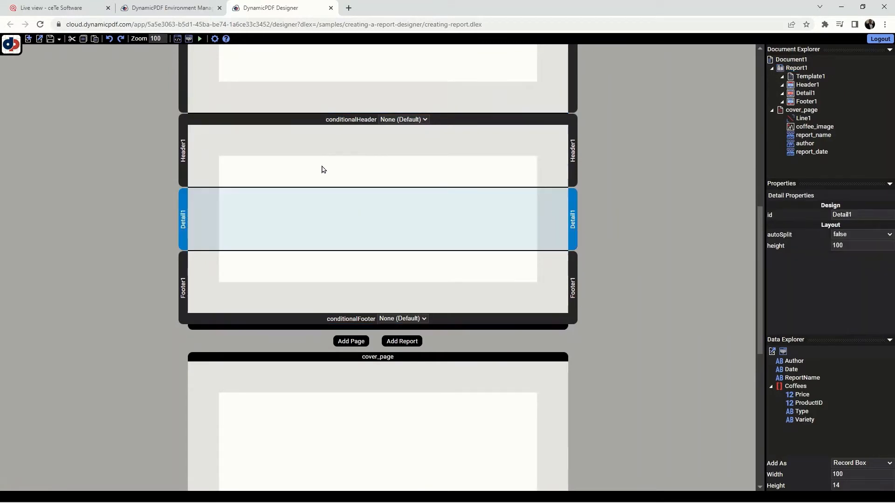
pyautogui.click(322, 168)
pyautogui.rightClick(281, 167)
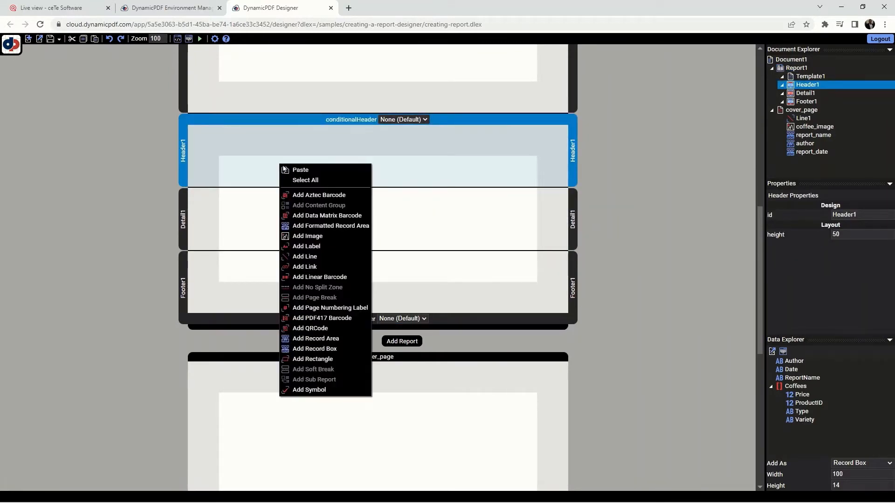
pyautogui.click(320, 246)
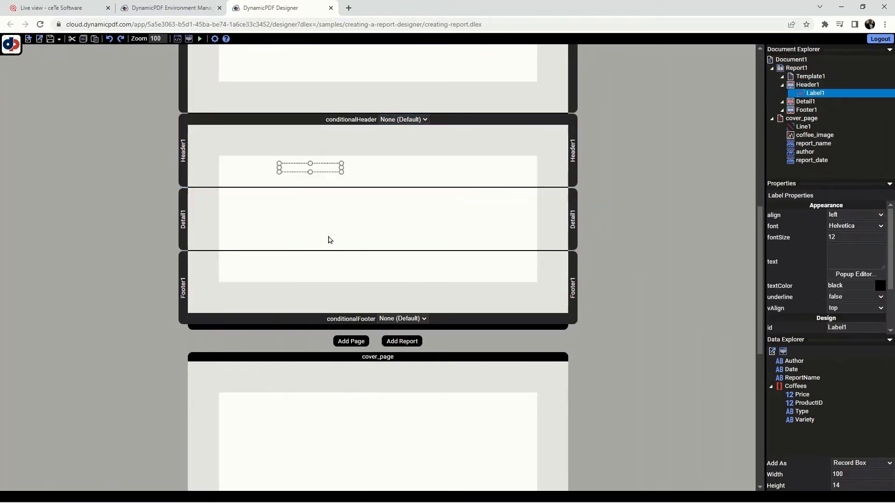
pyautogui.click(850, 252)
pyautogui.write('Product ID')
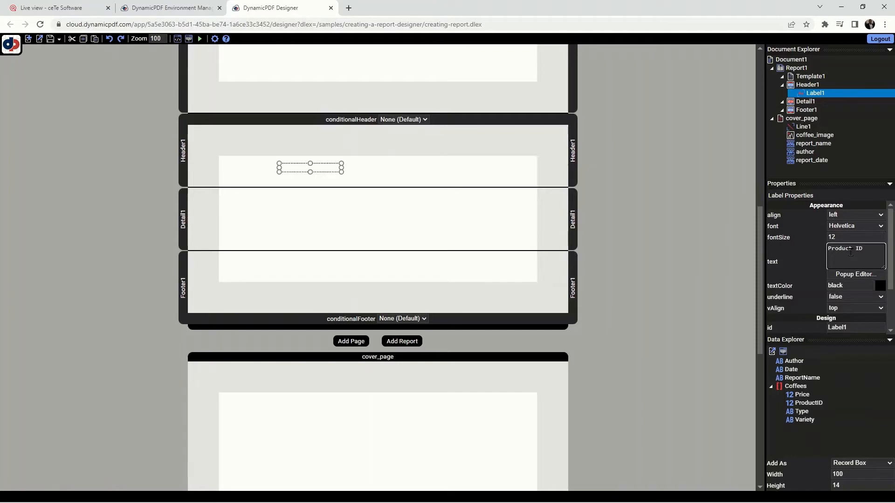
pyautogui.click(372, 183)
# - Add a label with the text "Variety" to the header, to the right of the Product ID label
pyautogui.rightClick(373, 173)
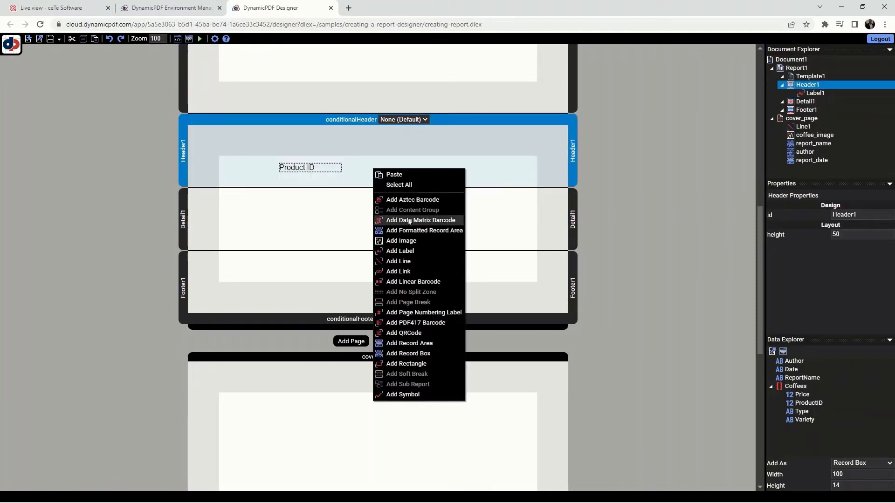
pyautogui.click(405, 252)
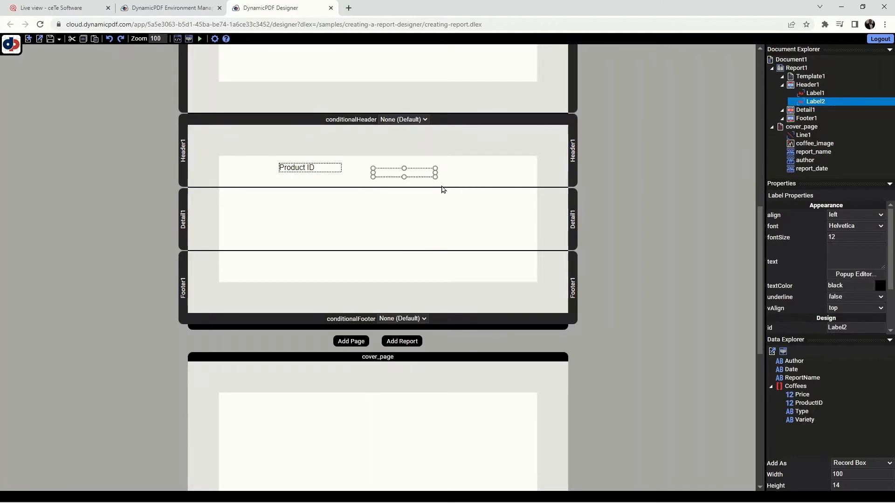
pyautogui.click(861, 251)
pyautogui.write('Variety')
# - Add a label with the text "Coffee Type" to the header, to the right of the Variety label
pyautogui.rightClick(476, 175)
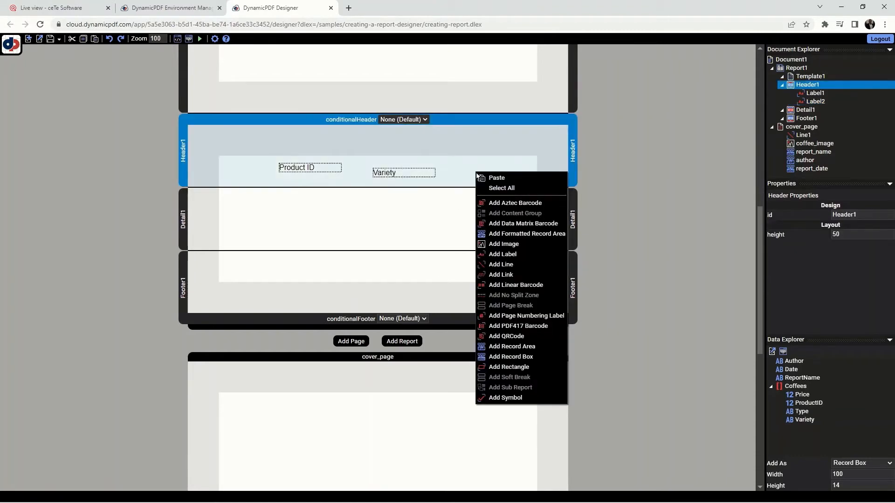
pyautogui.click(511, 255)
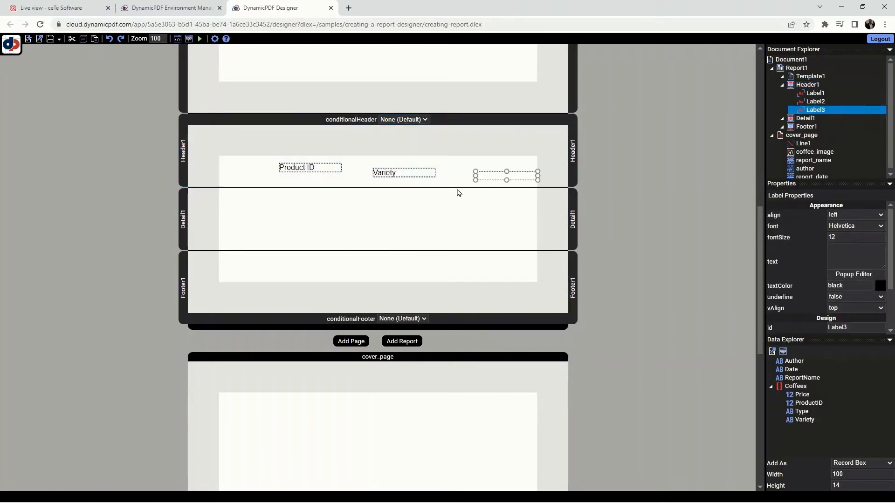
pyautogui.click(853, 251)
pyautogui.write('Coffee Type')
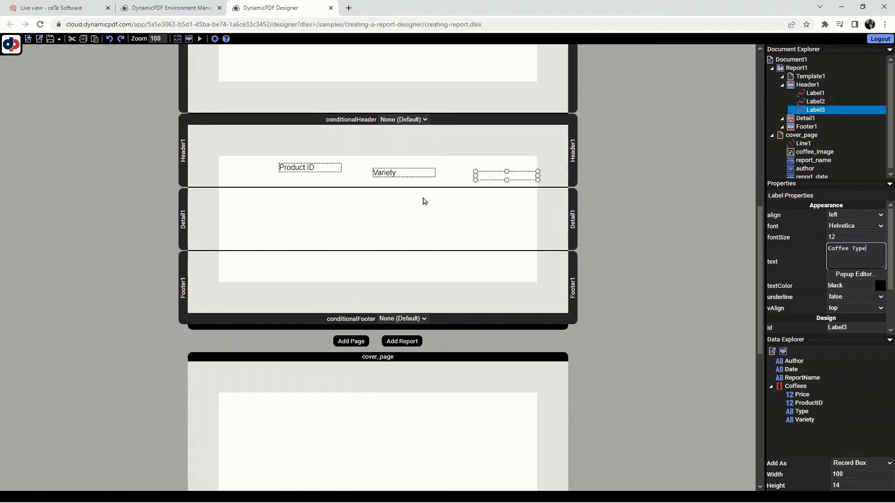
pyautogui.click(385, 186)
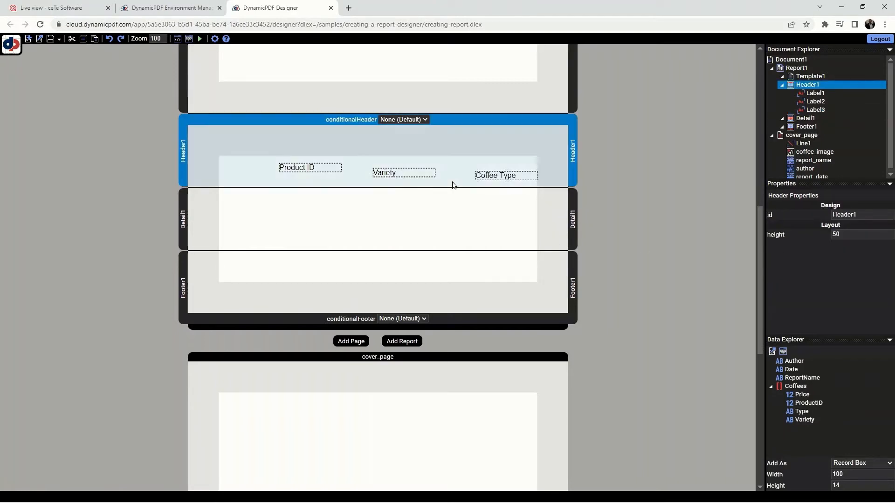
# - Add a label with the text "Price per Pound" to the header, just below and left of the Product ID label
pyautogui.rightClick(231, 174)
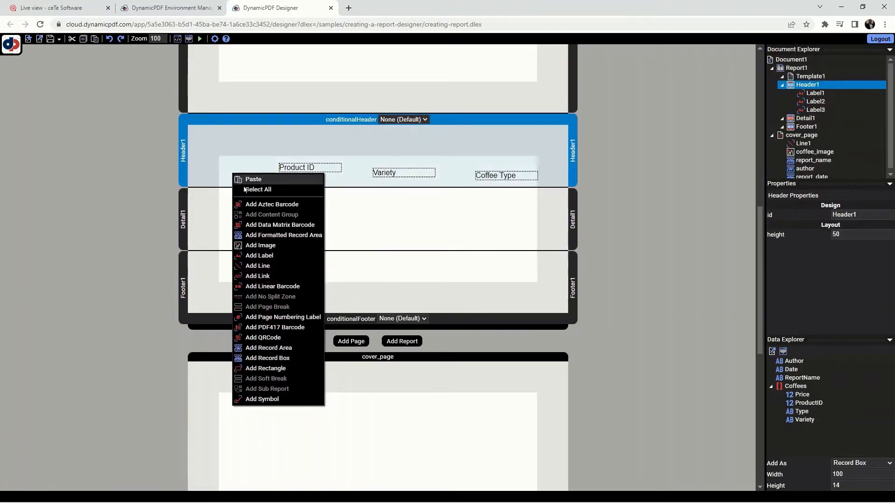
pyautogui.click(274, 256)
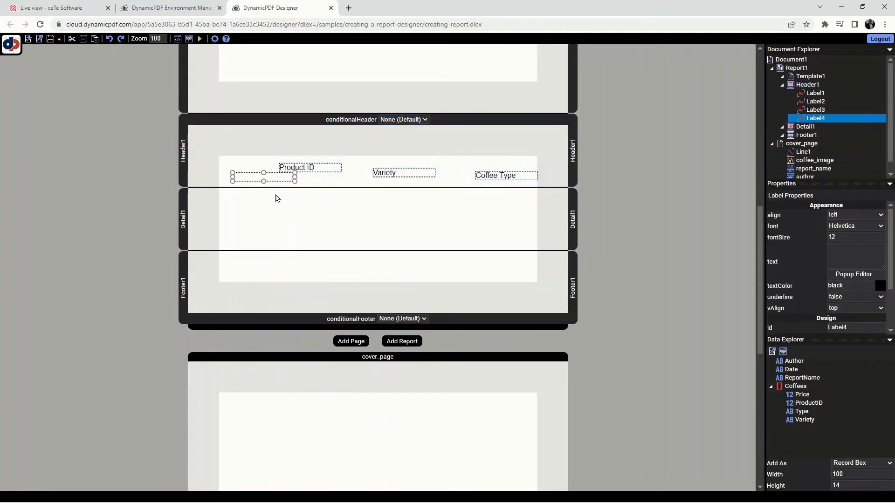
pyautogui.click(849, 255)
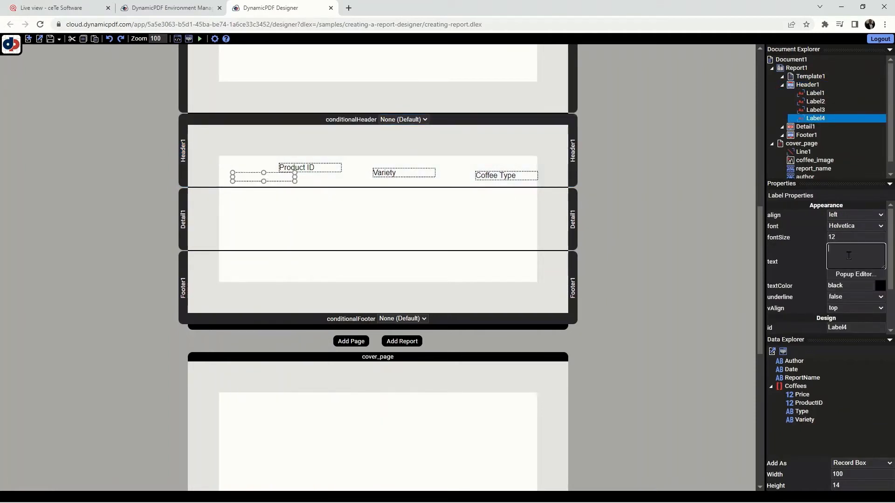
pyautogui.write('Price per Pound')
pyautogui.click(505, 224)
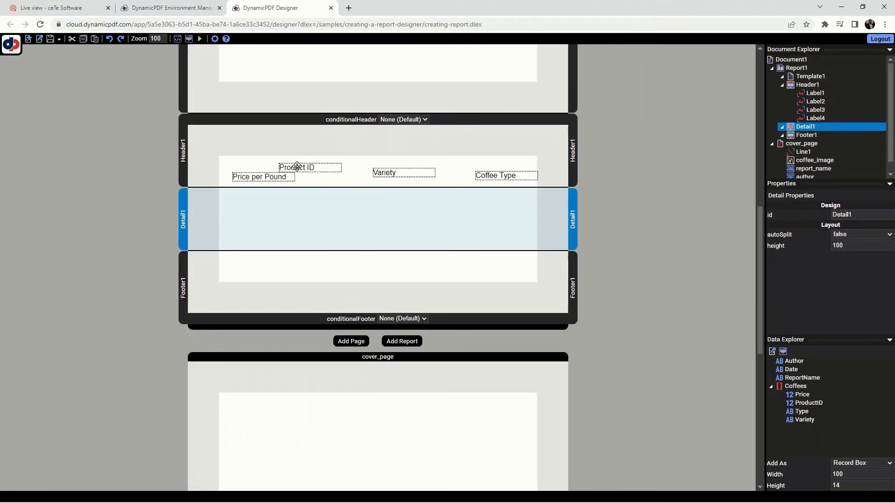
# - Position the Product ID label in the header at x 10 and y 2
pyautogui.click(304, 167)
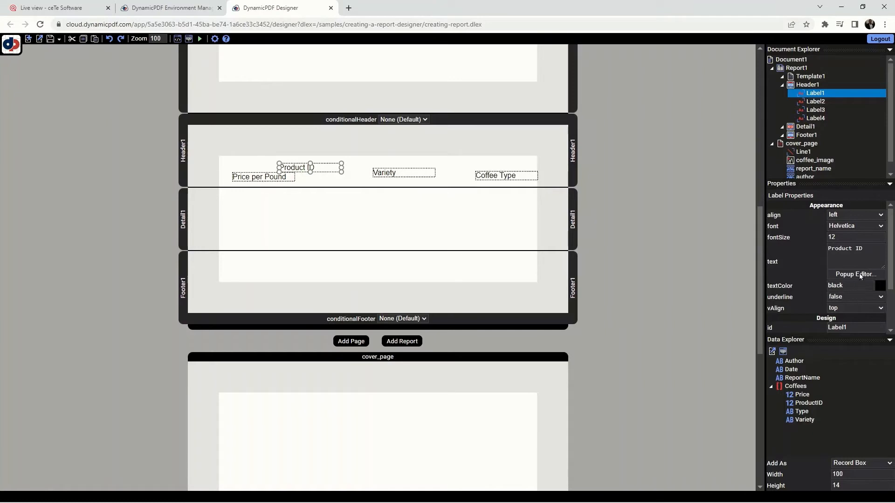
pyautogui.scroll(-3, 859, 283)
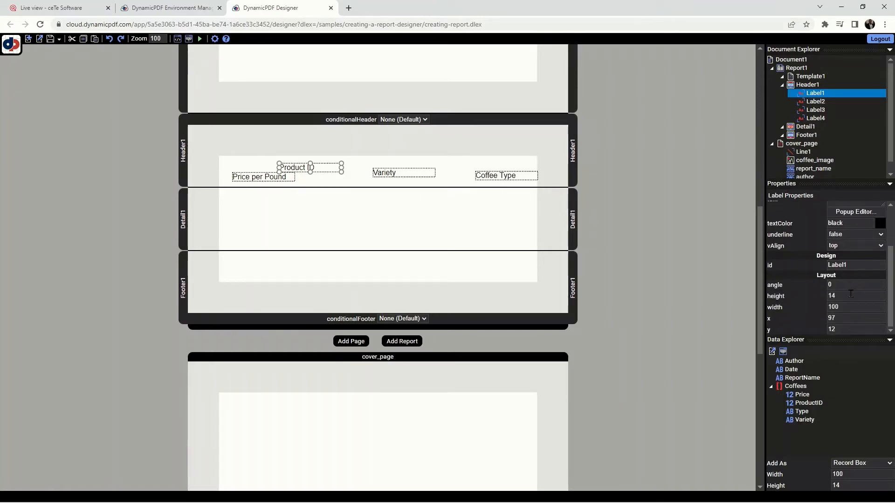
pyautogui.click(847, 318)
pyautogui.write('10')
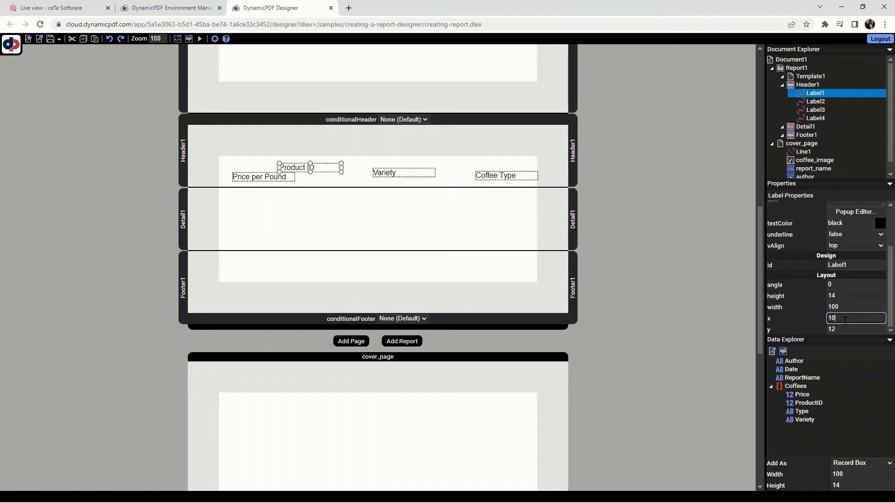
pyautogui.click(846, 327)
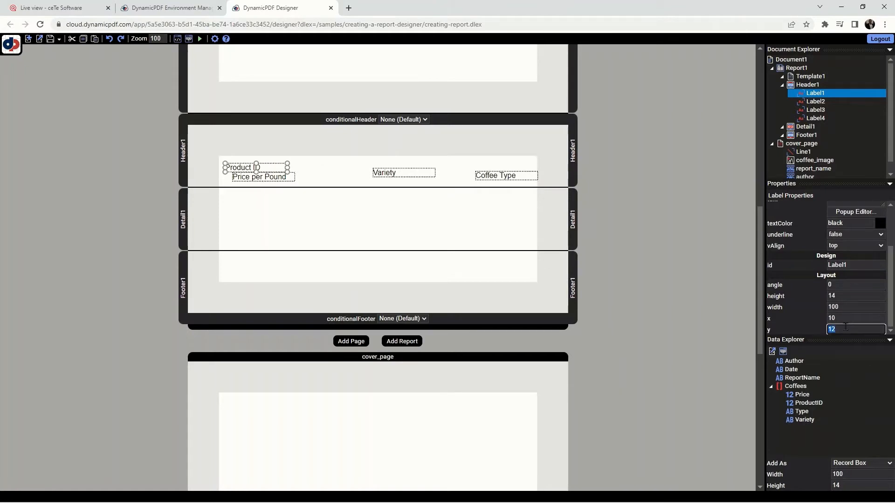
pyautogui.write('2')
# - Position the Variety label in the header at x 130 and y 2
pyautogui.click(383, 172)
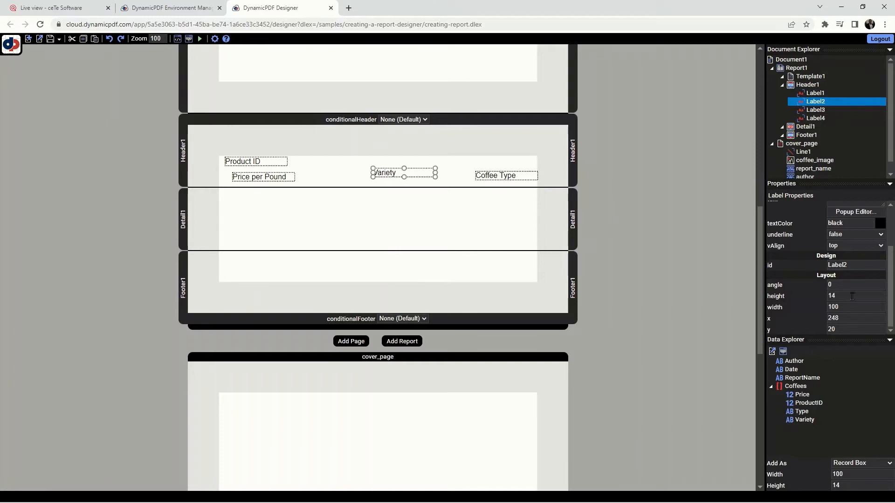
pyautogui.click(864, 318)
pyautogui.write('130')
pyautogui.click(859, 329)
pyautogui.write('2')
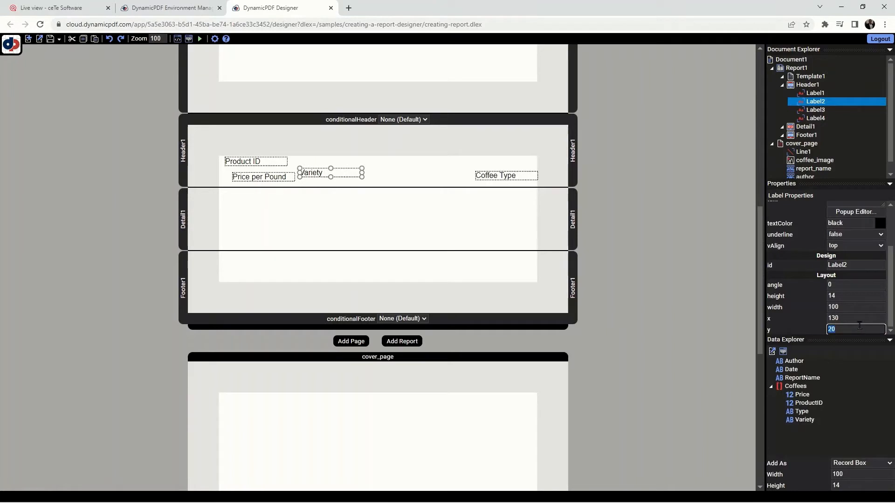
# - Position the Coffee Type label in the header at x 285 and y 2
pyautogui.click(495, 176)
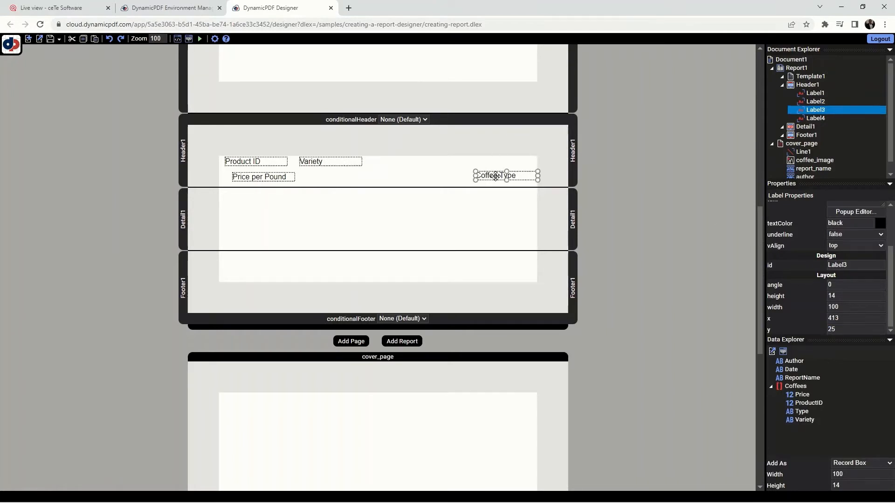
pyautogui.click(850, 315)
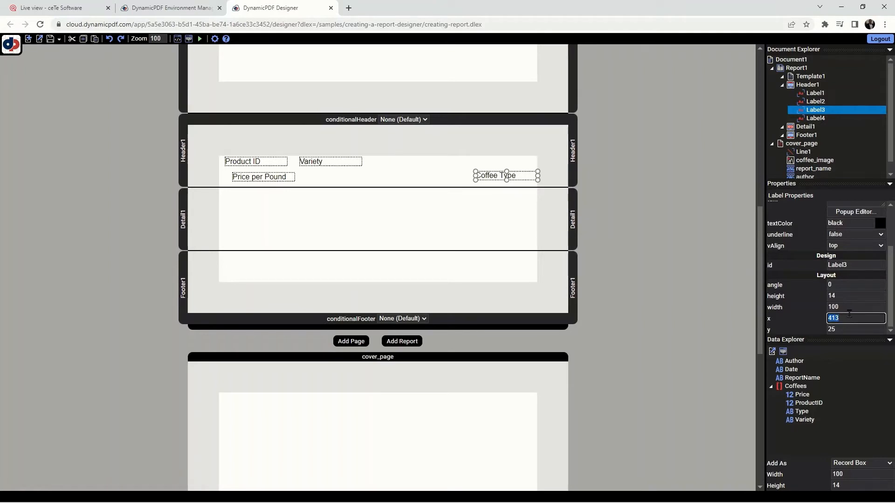
pyautogui.write('285')
pyautogui.click(841, 328)
pyautogui.write('2')
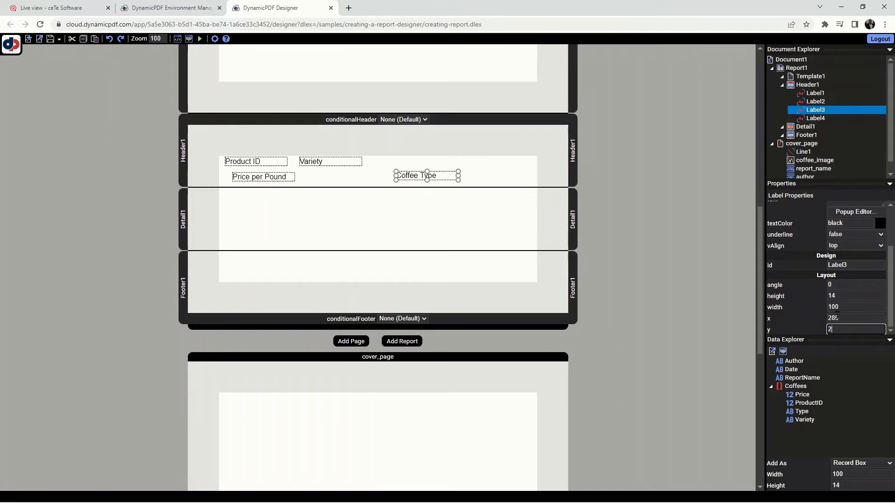
pyautogui.write('7')
# - Position the Price per Pound label in the header at x 400 and y 2
pyautogui.click(280, 176)
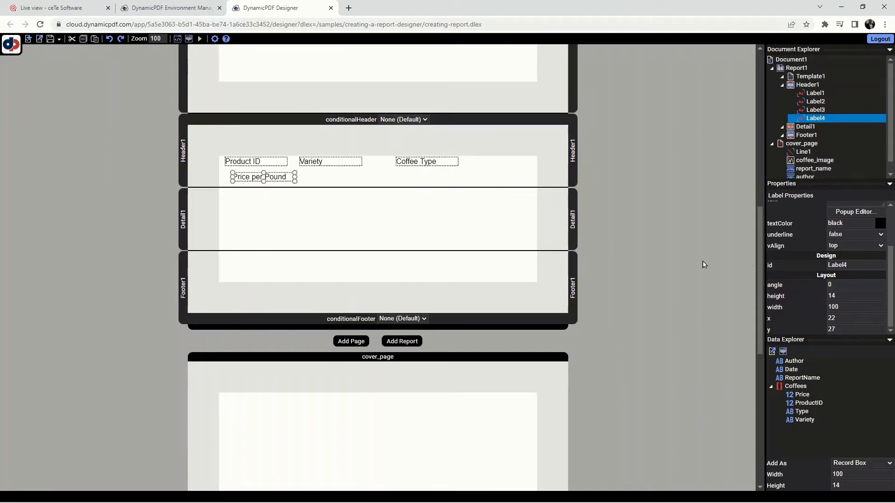
pyautogui.click(850, 321)
pyautogui.write('400')
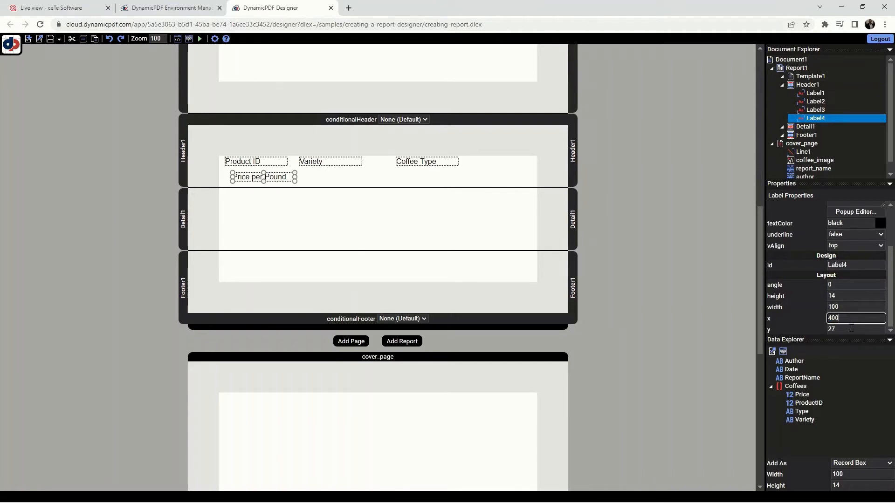
pyautogui.click(851, 329)
pyautogui.write('2')
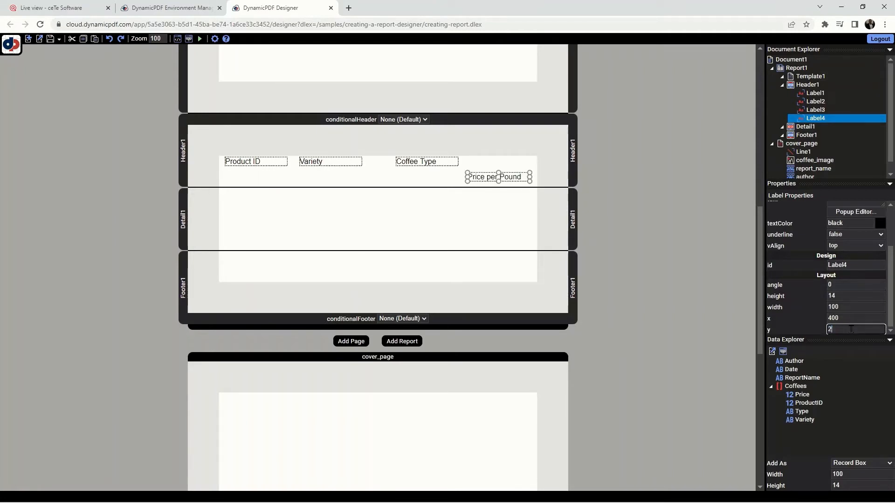
pyautogui.click(546, 241)
# - Add a horizontal line beneath the header labels, running from x 10 to x 500 at y 20
pyautogui.click(514, 176)
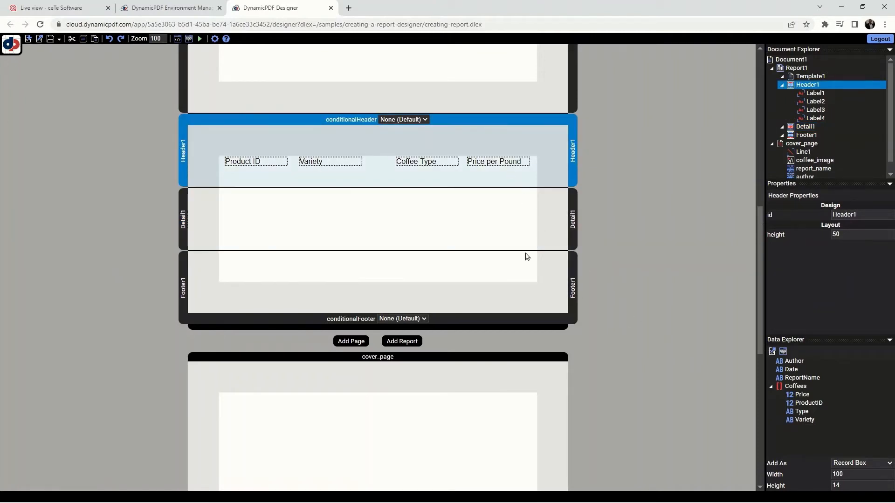
pyautogui.rightClick(468, 180)
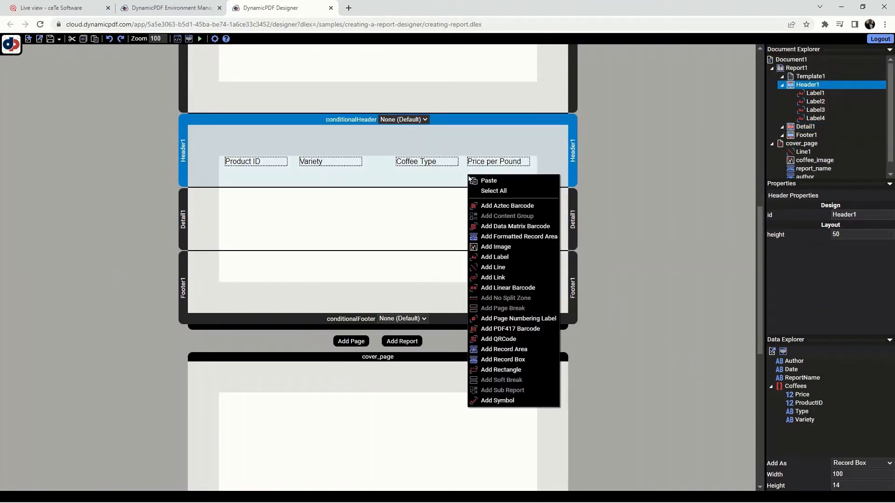
pyautogui.click(492, 267)
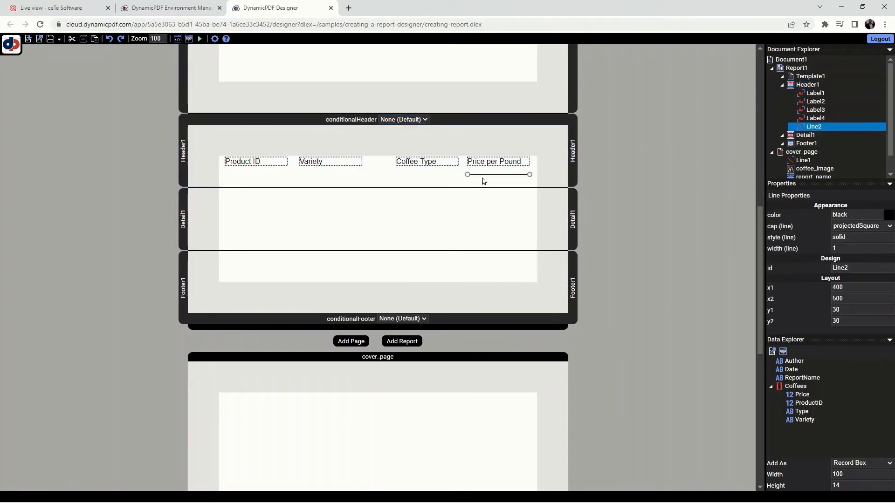
pyautogui.moveTo(468, 174); pyautogui.dragTo(225, 172)
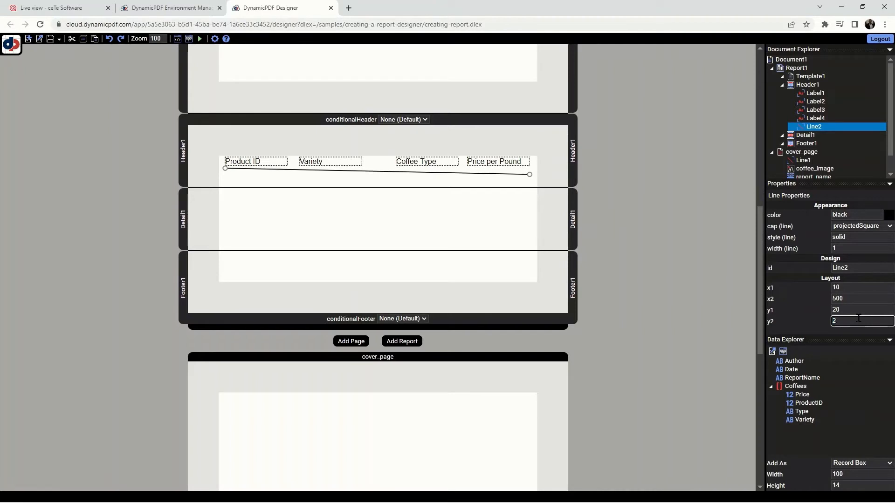
pyautogui.write('0')
pyautogui.click(870, 310)
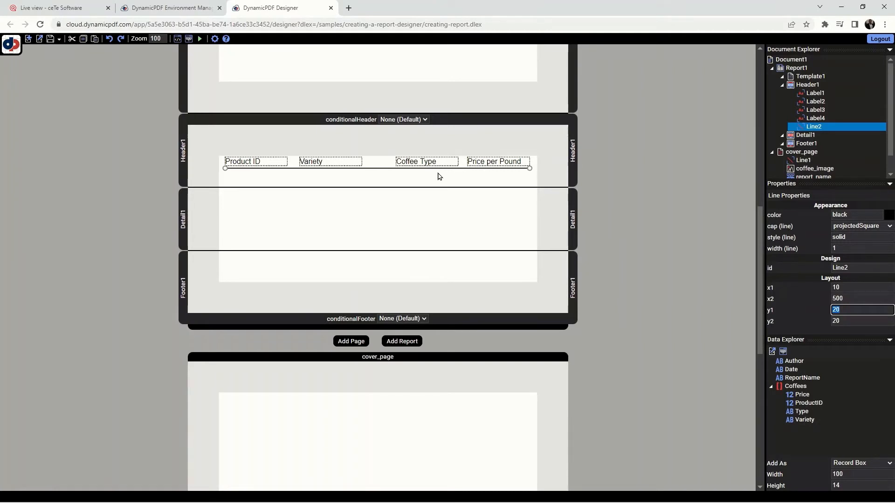
# - Set the height of the report's header section to 25
pyautogui.click(448, 184)
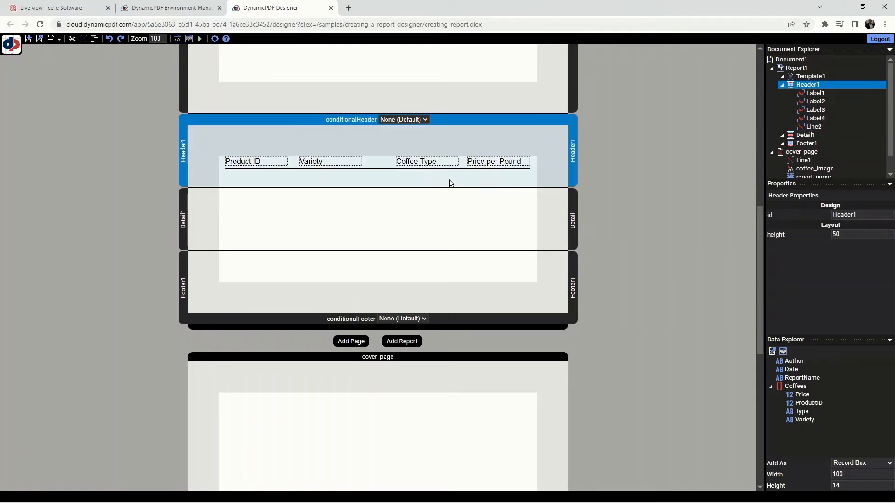
pyautogui.click(863, 236)
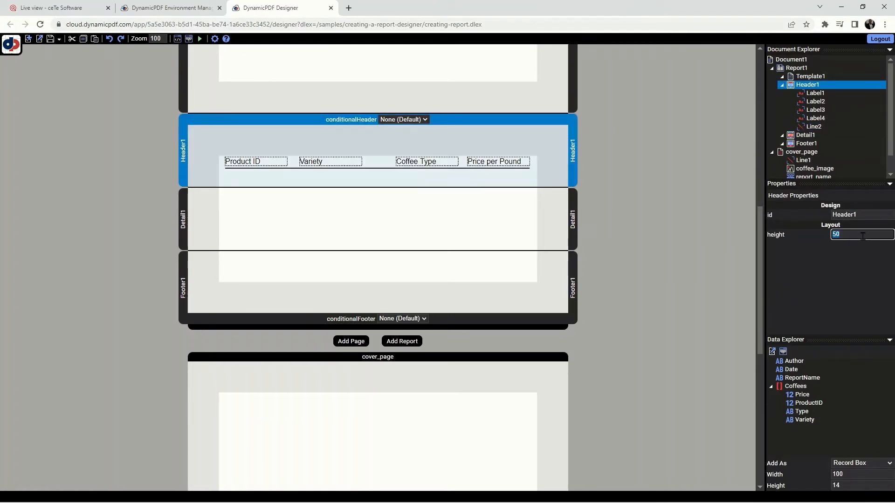
pyautogui.write('25')
pyautogui.click(622, 220)
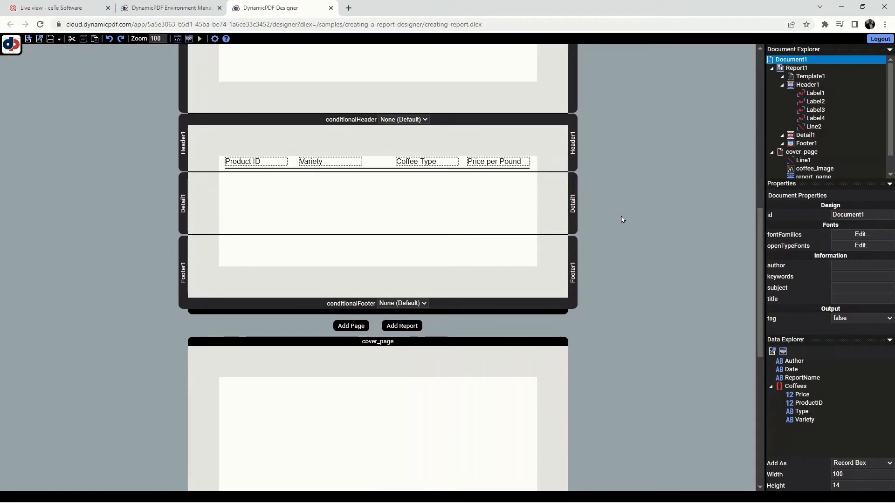
# - Run the report to check the header labels and line in the PDF preview, and close the preview
pyautogui.click(199, 40)
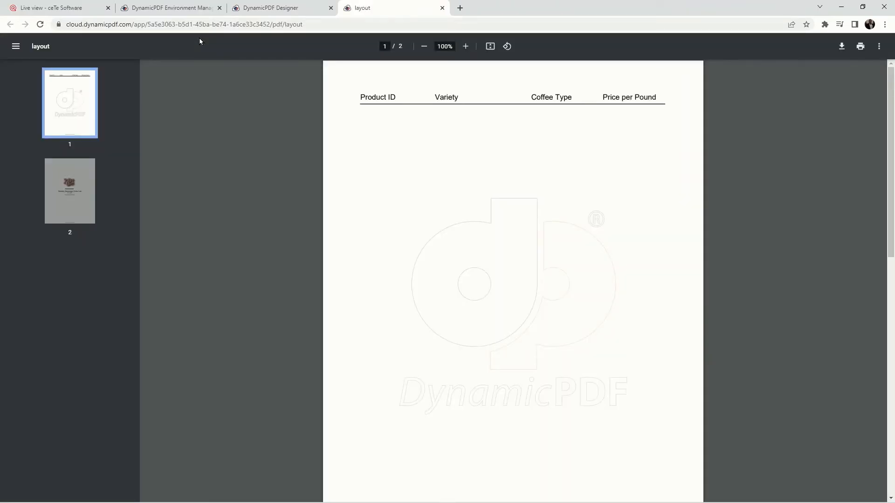
pyautogui.click(442, 8)
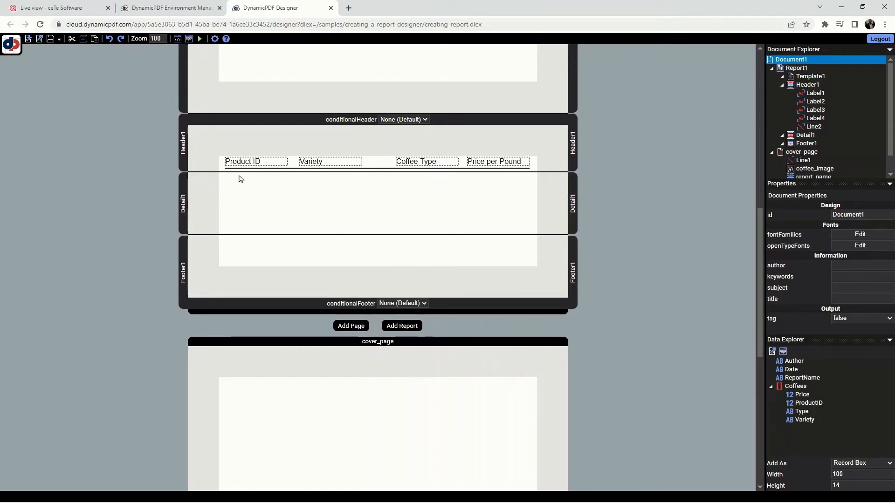
# - Add a record box for the ProductID field to the detail section and position it at x 10 and y 2
pyautogui.click(799, 380)
pyautogui.moveTo(813, 403); pyautogui.dragTo(257, 183)
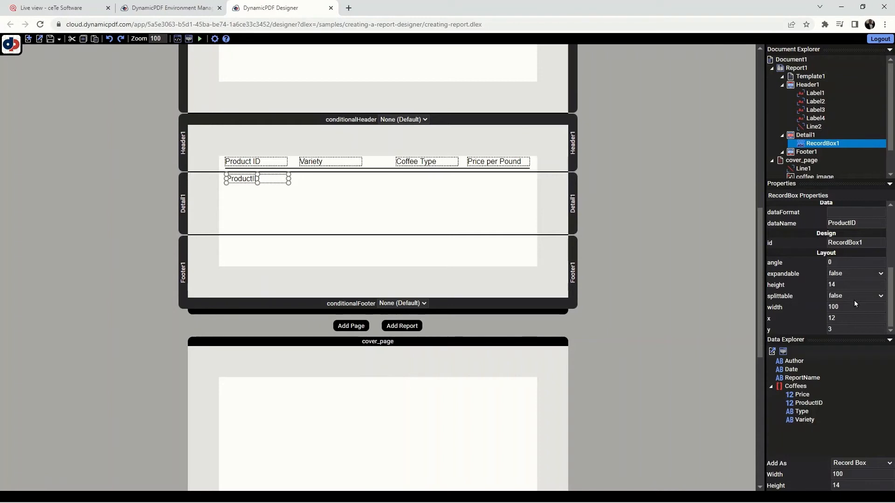
pyautogui.click(853, 314)
pyautogui.press('BackSpace')
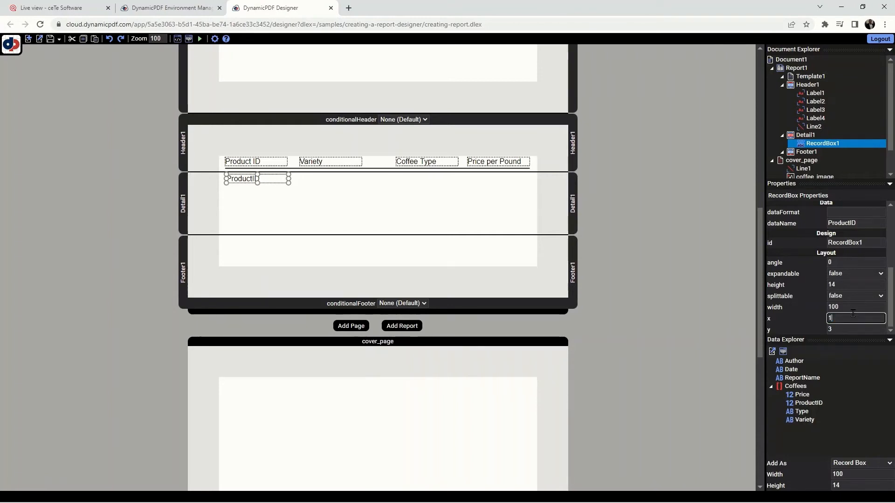
pyautogui.write('0')
pyautogui.press('Tab')
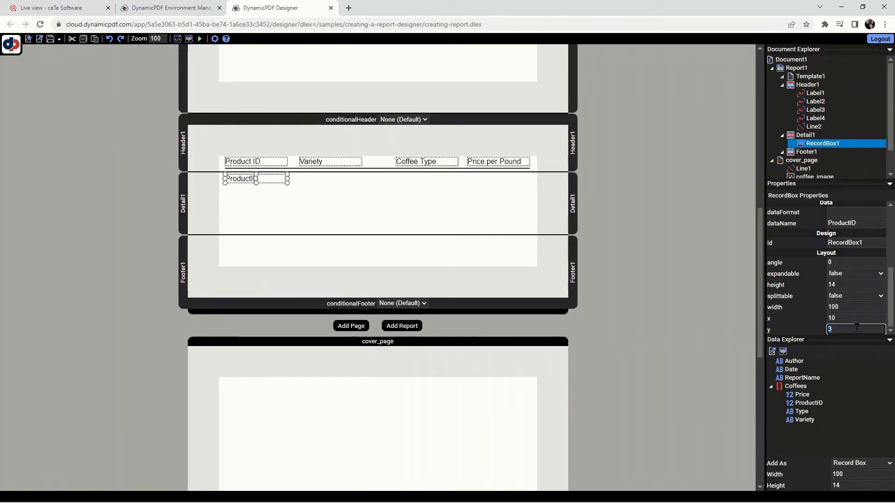
pyautogui.write('2')
pyautogui.hotkey('shift', 'Tab')
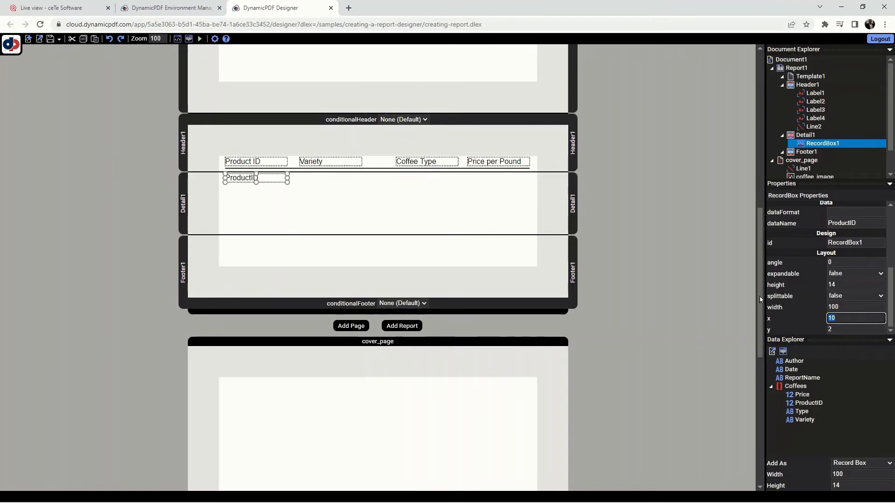
# - Add a record box for the Variety field to the detail section and position it at x 130 and y 2
pyautogui.click(810, 421)
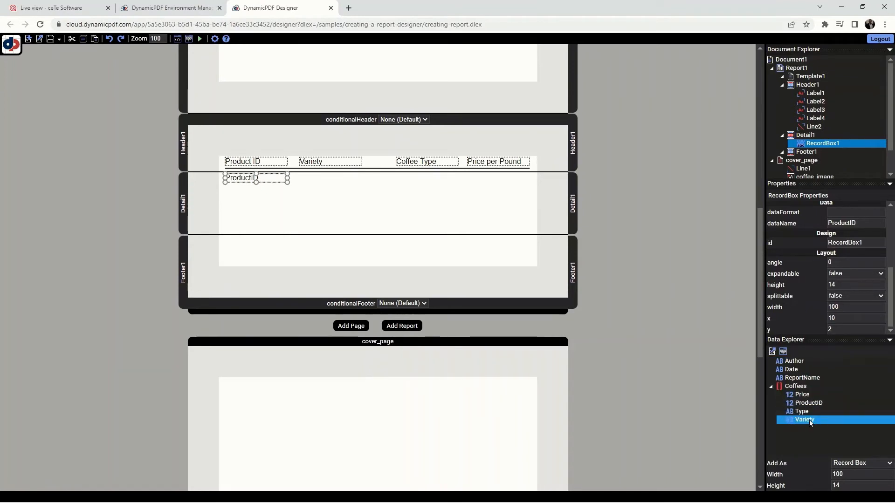
pyautogui.moveTo(809, 420); pyautogui.dragTo(329, 184)
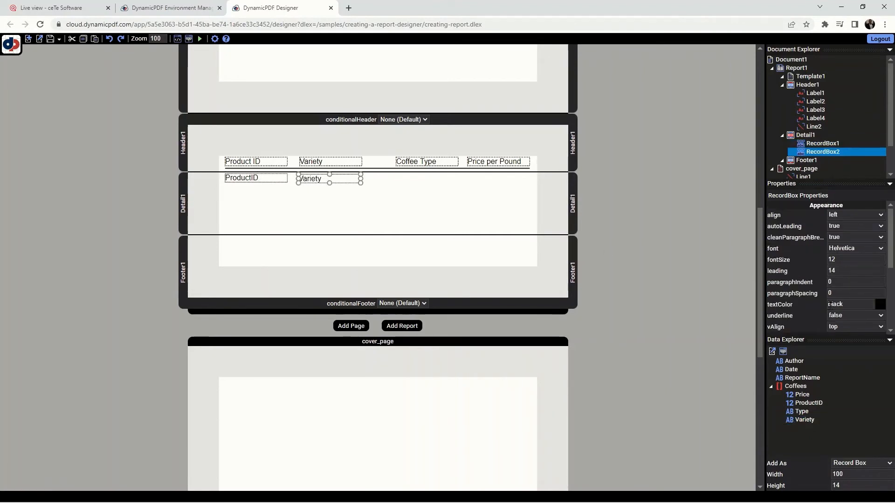
pyautogui.scroll(-5, 856, 313)
pyautogui.doubleClick(855, 318)
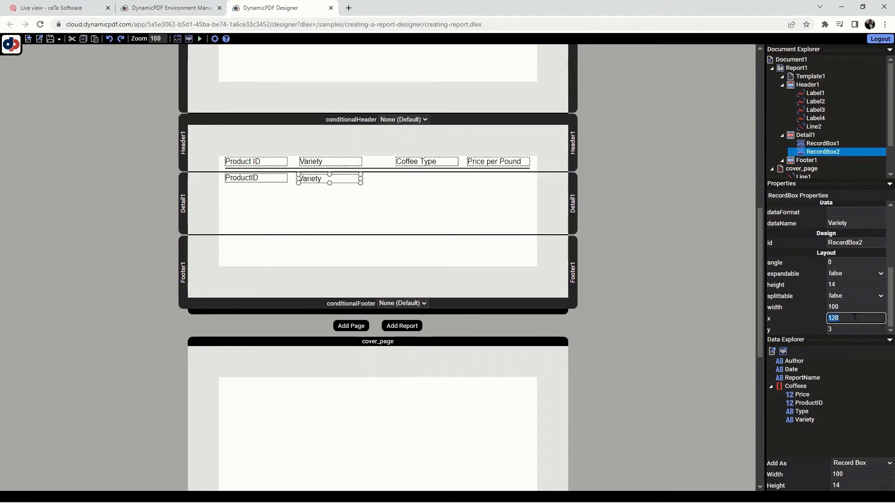
pyautogui.write('130')
pyautogui.doubleClick(844, 329)
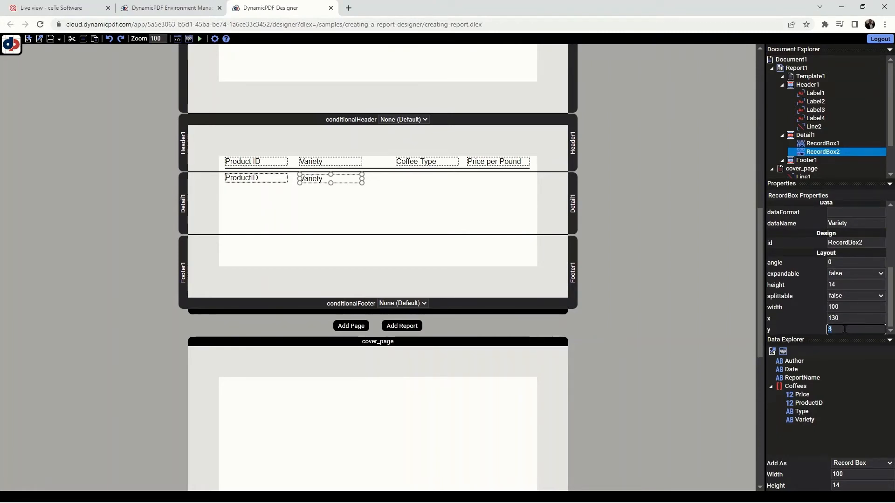
pyautogui.write('2')
pyautogui.click(431, 208)
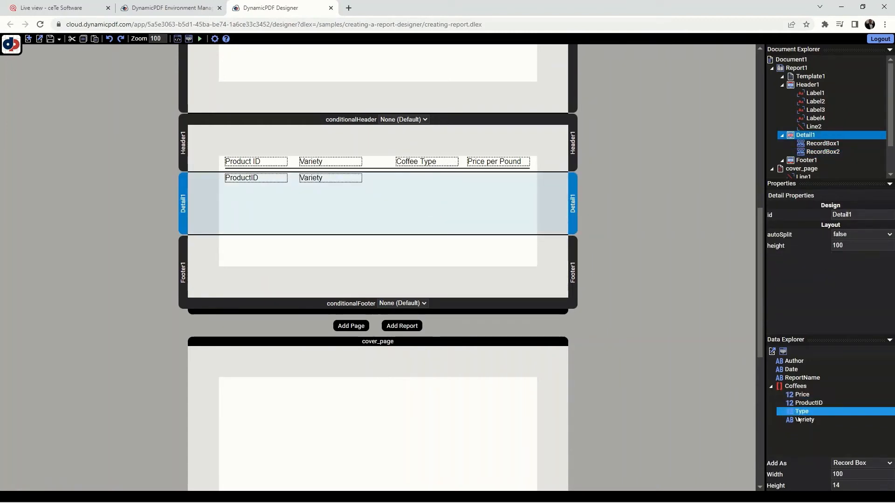
# - Add a record box for the Type field at x 285 under the Coffee Type label and set its y to 2
pyautogui.moveTo(798, 417); pyautogui.dragTo(428, 183)
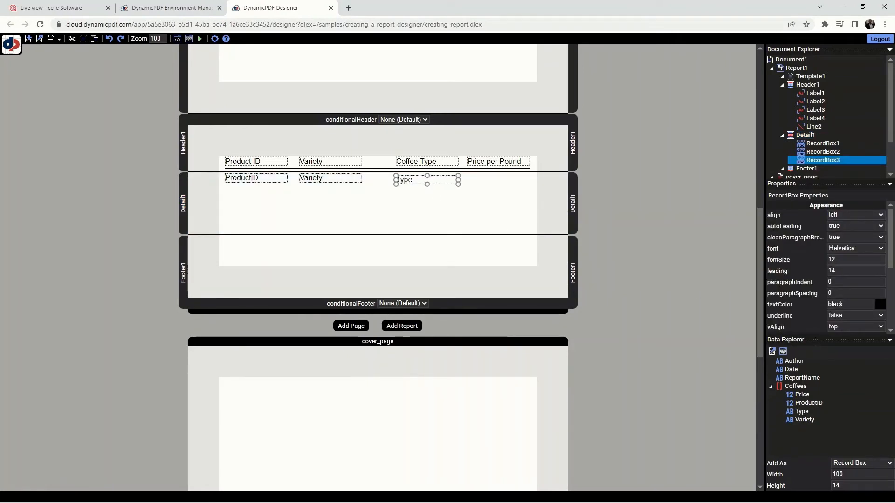
pyautogui.scroll(-1, 843, 311)
pyautogui.scroll(-2, 843, 311)
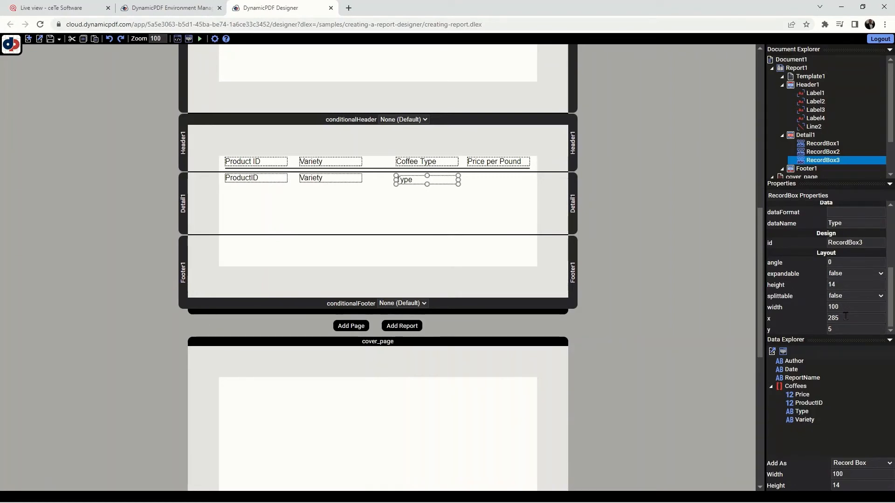
pyautogui.click(843, 330)
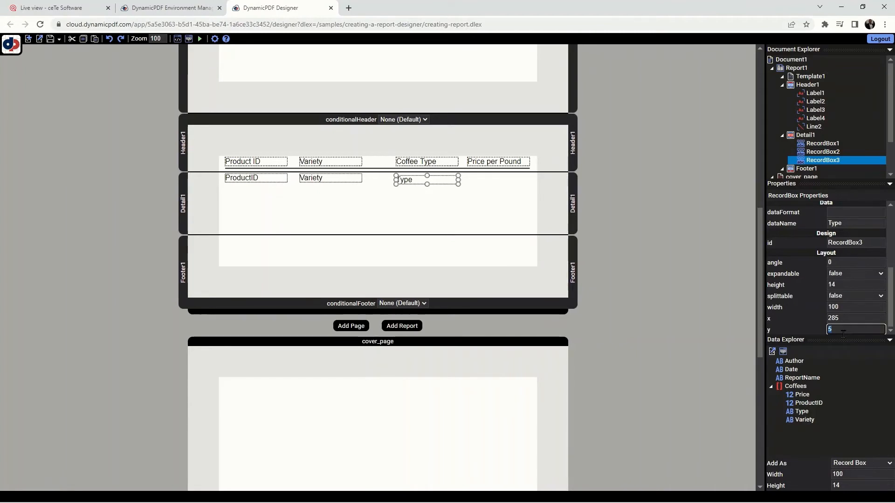
pyautogui.write('2')
pyautogui.click(514, 205)
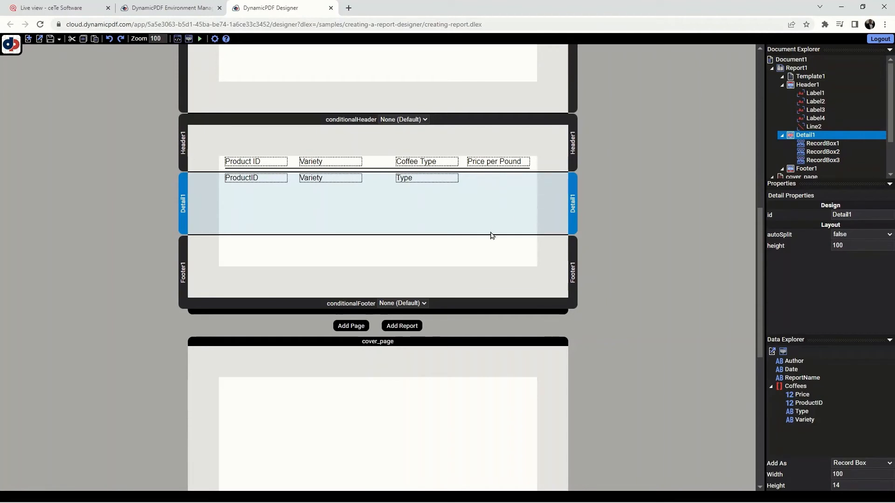
# - Add a record area to the detail section with the text $#Price#
pyautogui.rightClick(485, 205)
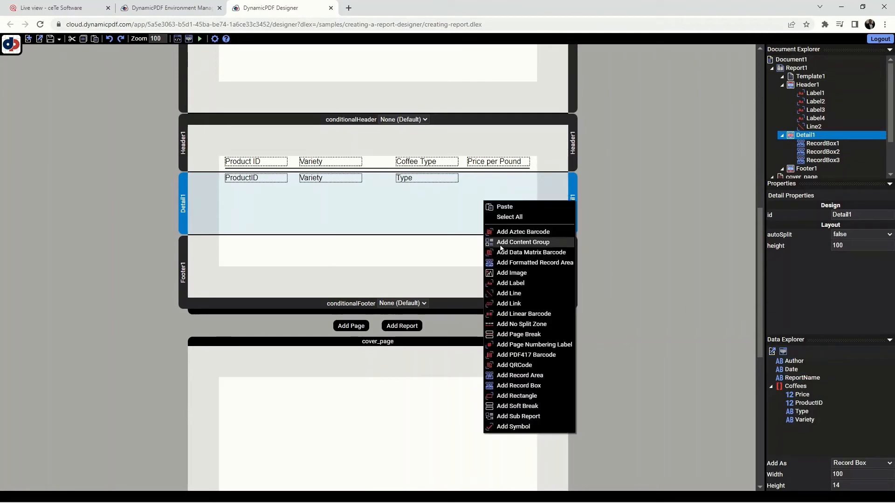
pyautogui.click(533, 376)
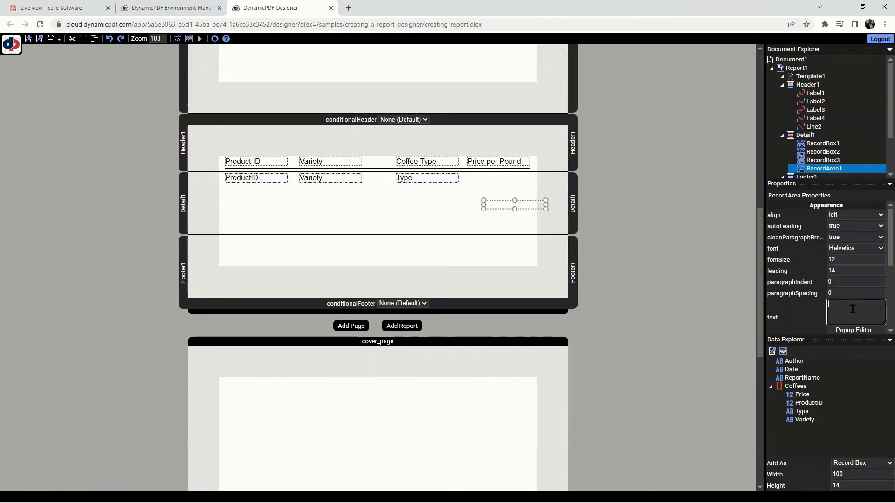
pyautogui.click(852, 308)
pyautogui.write('$#Price#')
pyautogui.click(522, 227)
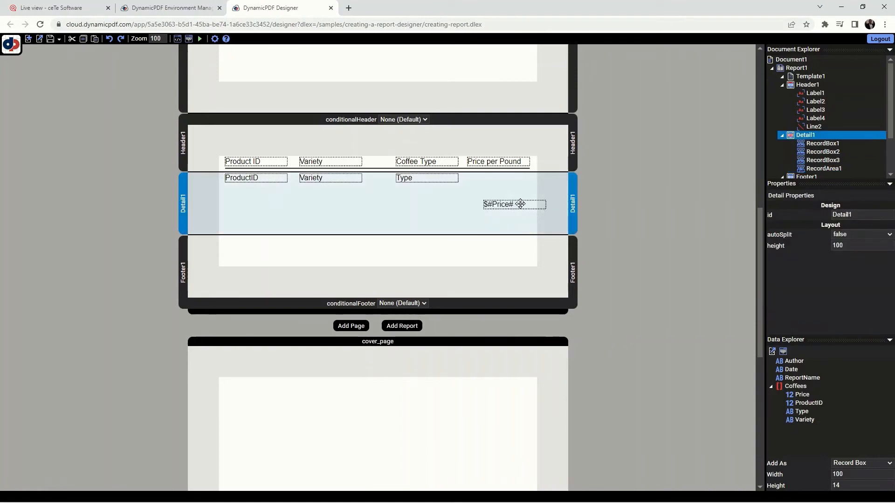
# - Move the price record area under the Price per Pound label and position it at x 400 and y 2
pyautogui.moveTo(520, 204); pyautogui.dragTo(502, 179)
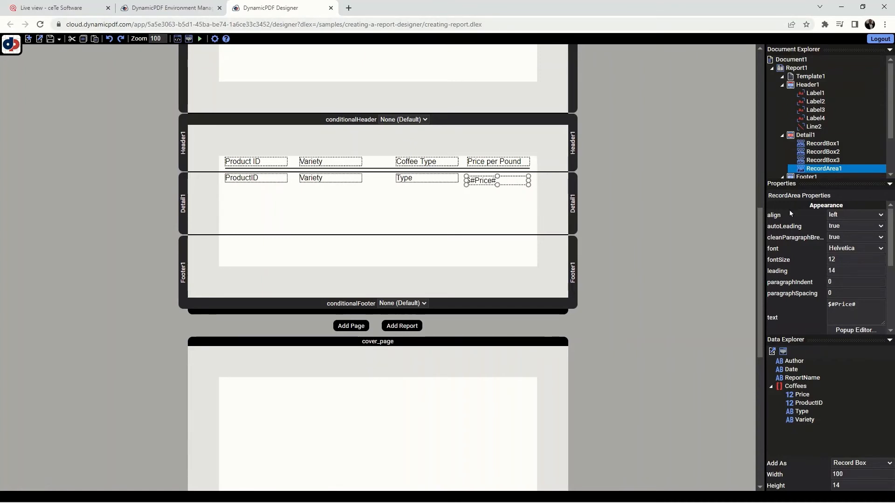
pyautogui.scroll(-5, 834, 261)
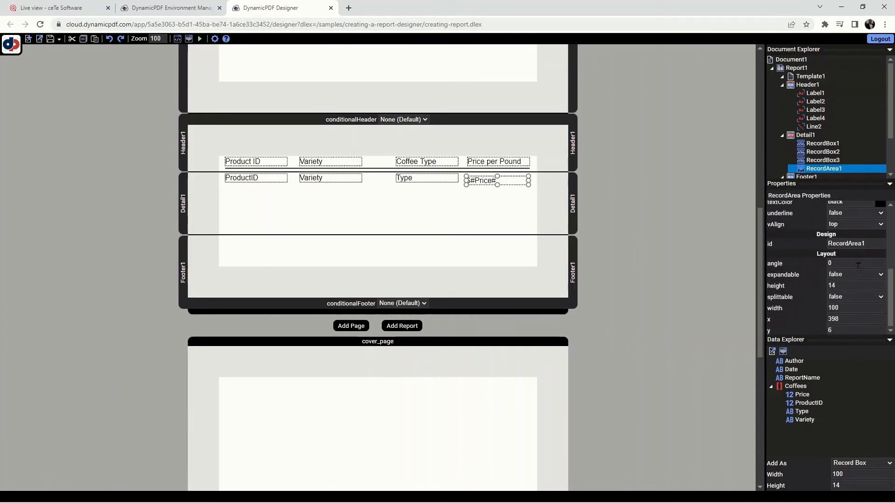
pyautogui.click(854, 317)
pyautogui.write('4')
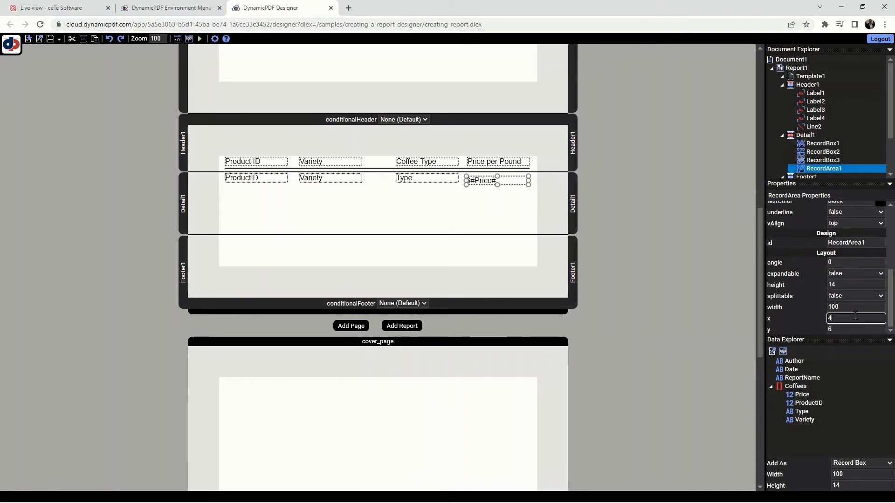
pyautogui.write('00')
pyautogui.click(847, 329)
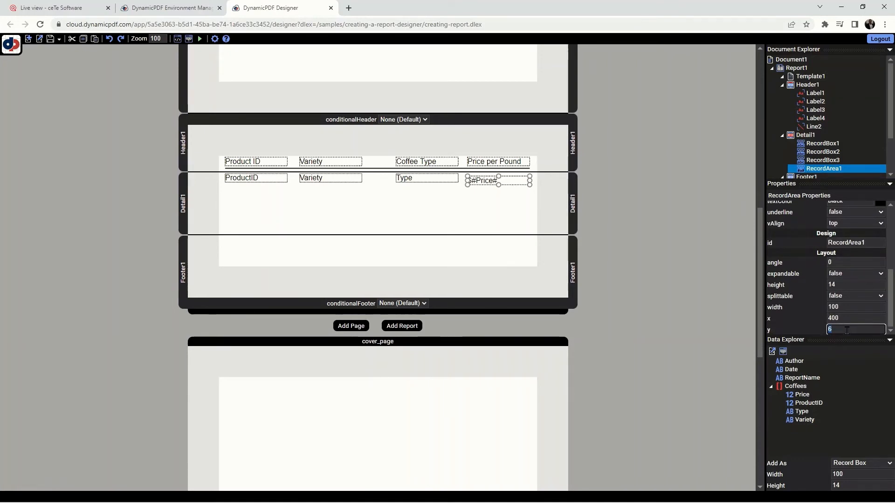
pyautogui.write('2')
pyautogui.hotkey('shift', 'Tab')
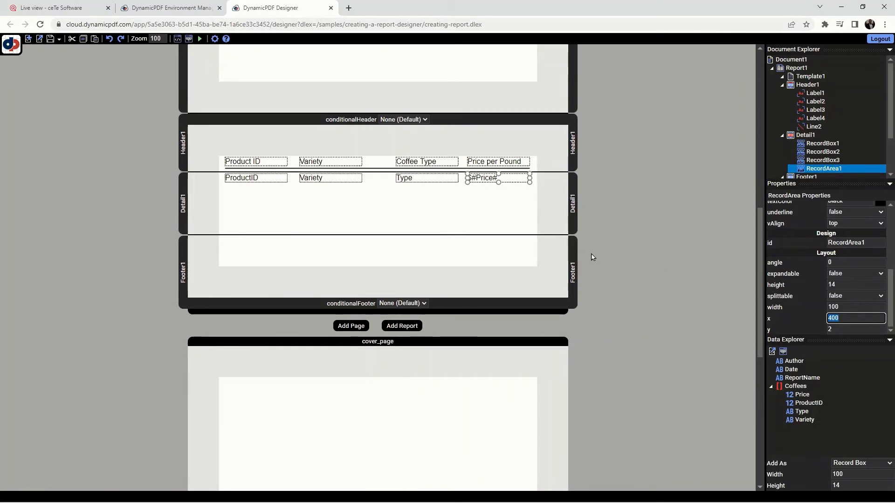
# - Set the height of the detail section to 20
pyautogui.click(499, 217)
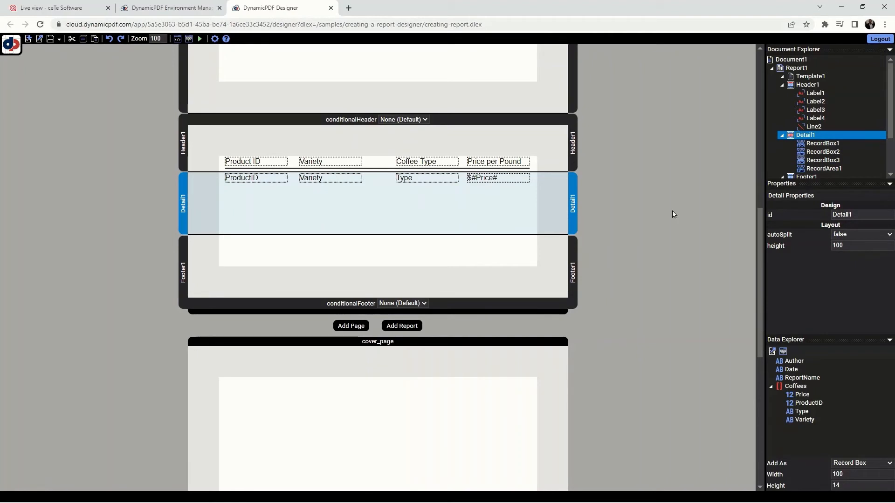
pyautogui.doubleClick(851, 247)
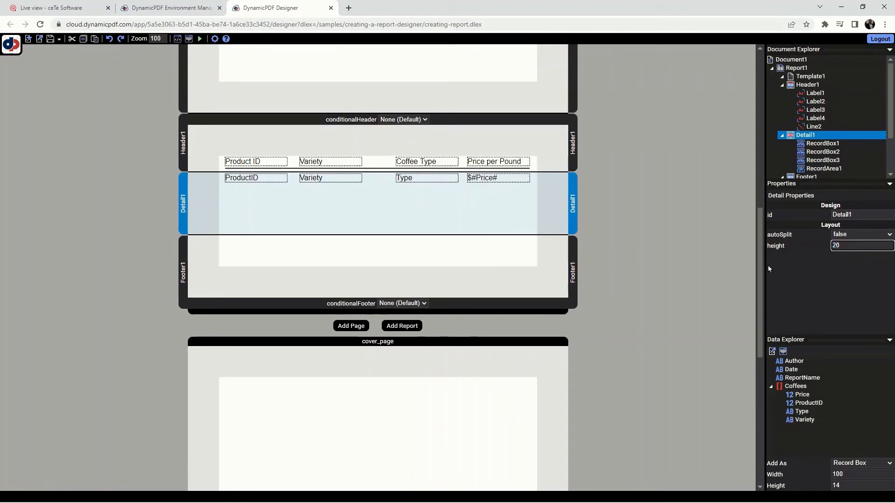
pyautogui.click(639, 250)
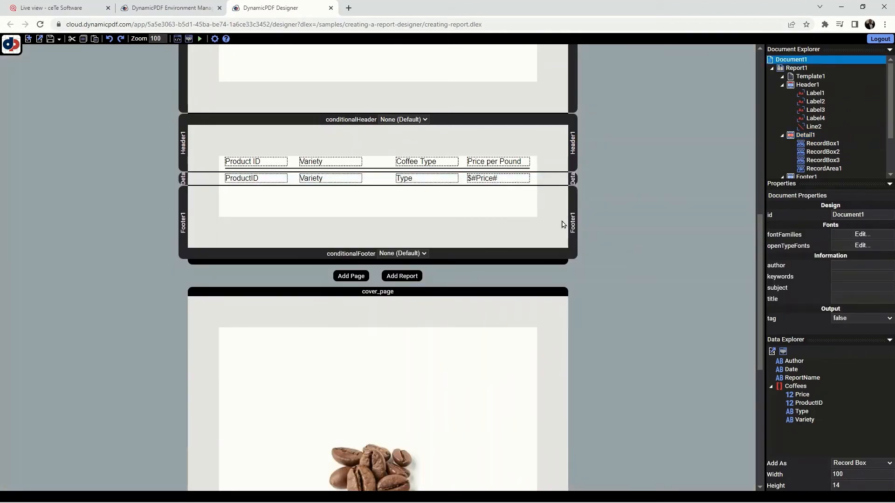
# - Align the text of the price record area to the right
pyautogui.click(515, 178)
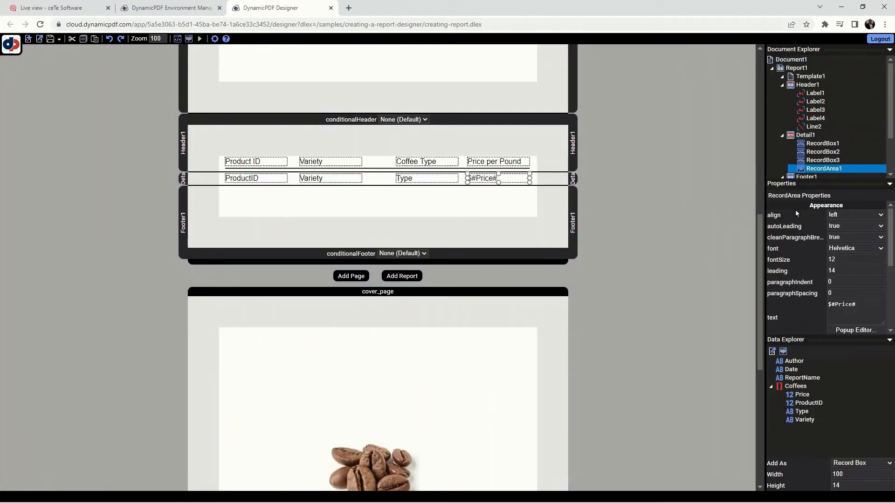
pyautogui.click(842, 216)
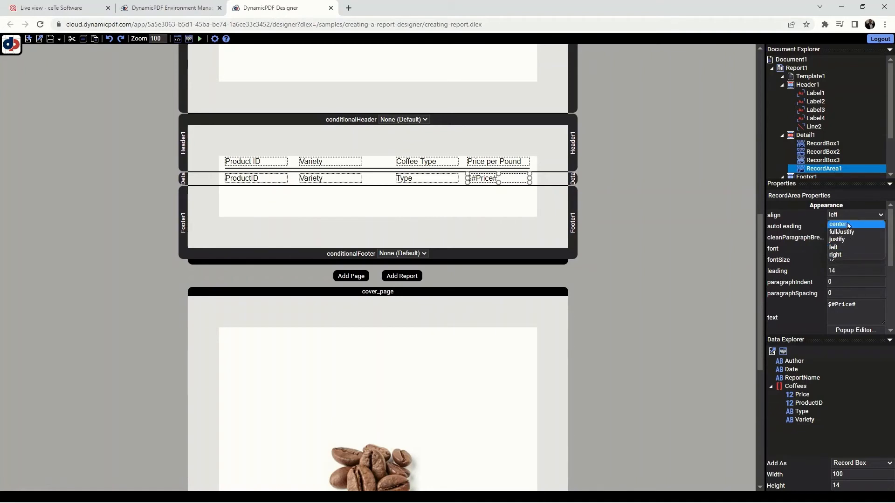
pyautogui.click(849, 254)
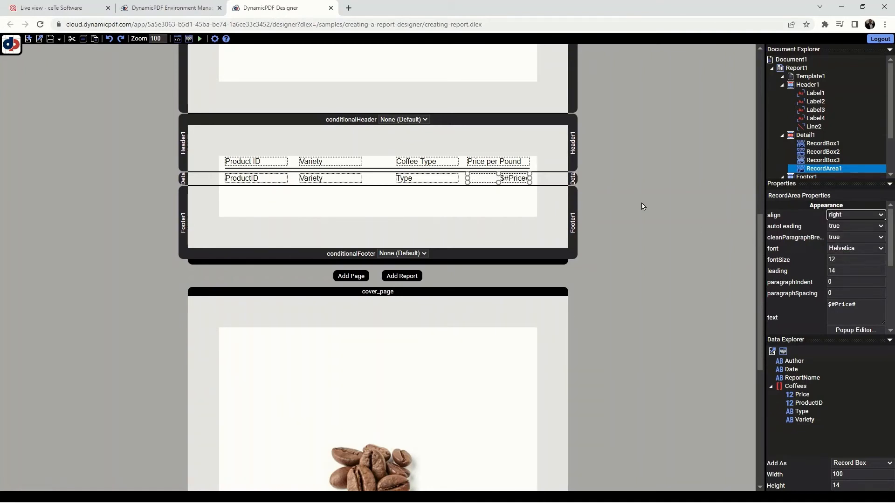
# - Run the report to check the coffee records in the PDF preview, and close the preview
pyautogui.click(606, 208)
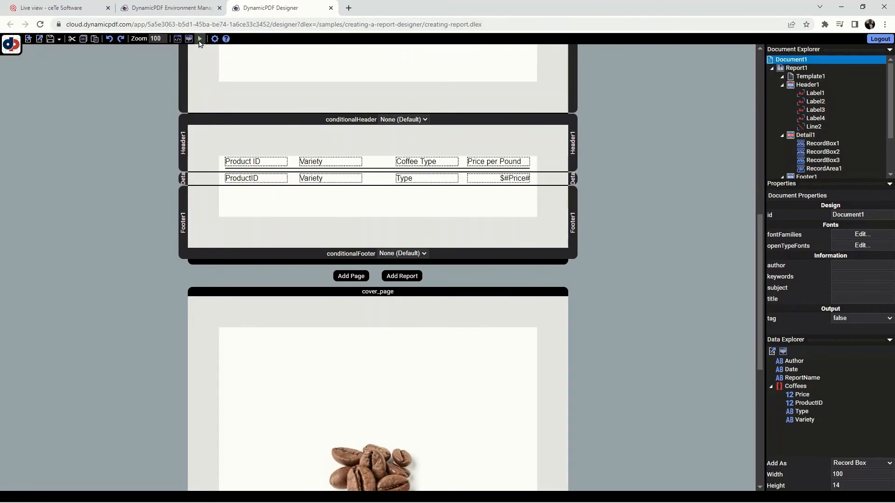
pyautogui.click(200, 39)
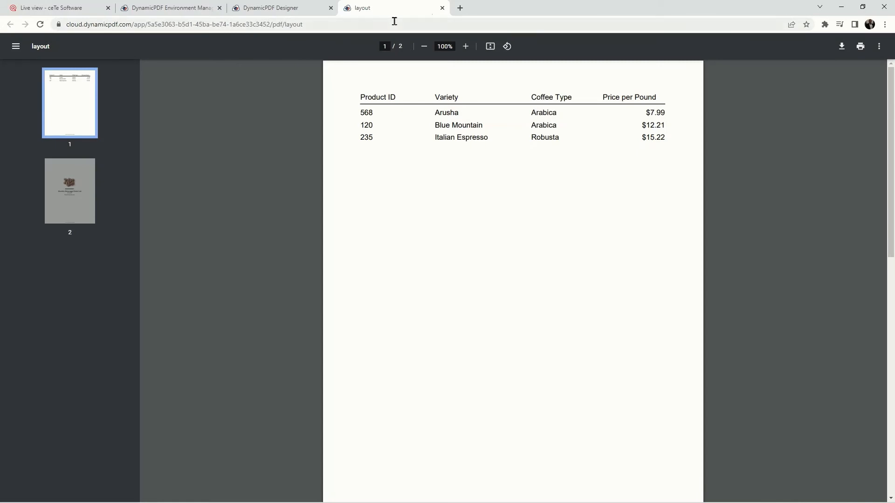
pyautogui.click(442, 8)
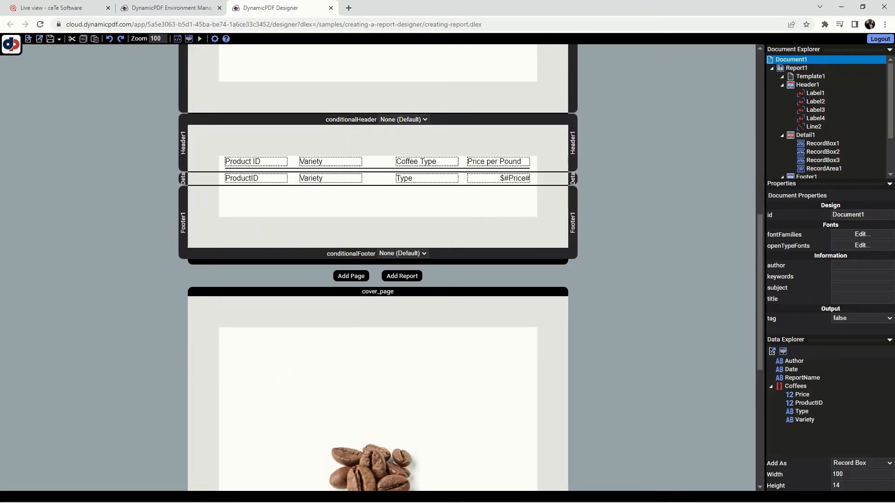
# - Add a record area to the footer section and place it beneath the ProductID record box
pyautogui.rightClick(306, 205)
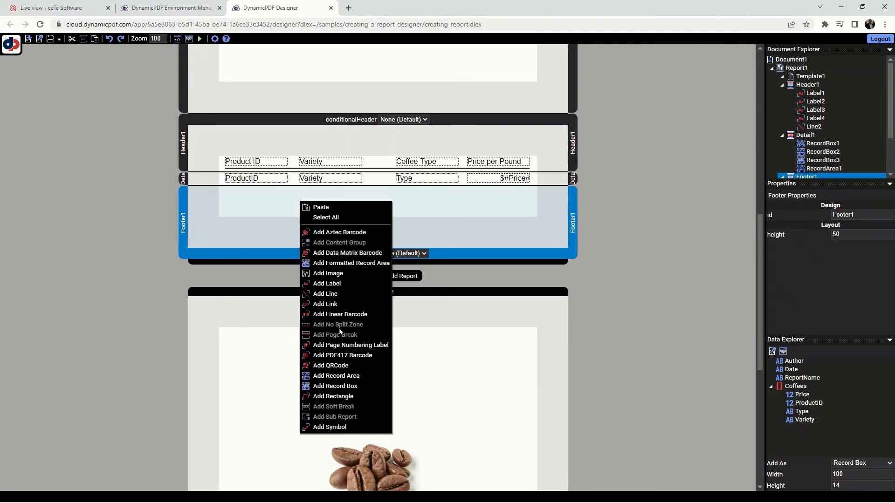
pyautogui.click(350, 376)
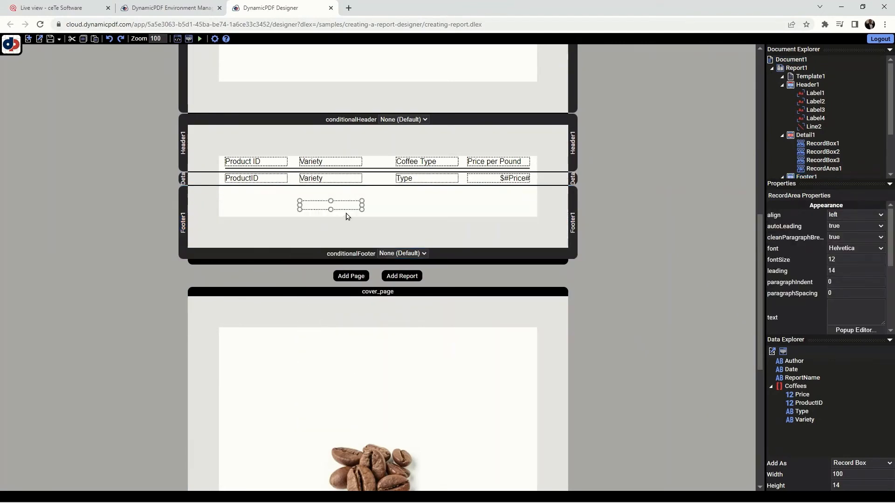
pyautogui.moveTo(346, 203); pyautogui.dragTo(272, 189)
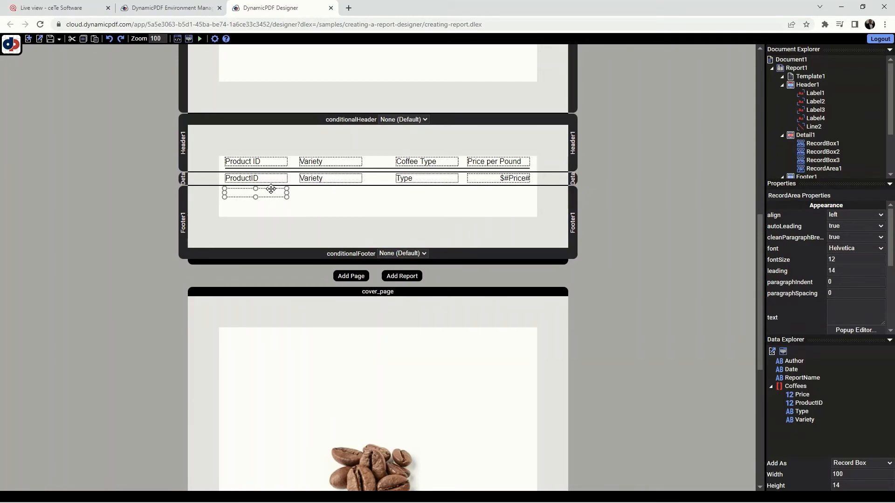
# - Set the footer record area's text to "Report created by #Author#" and widen the area to about 222
pyautogui.click(855, 308)
pyautogui.write('Report creat')
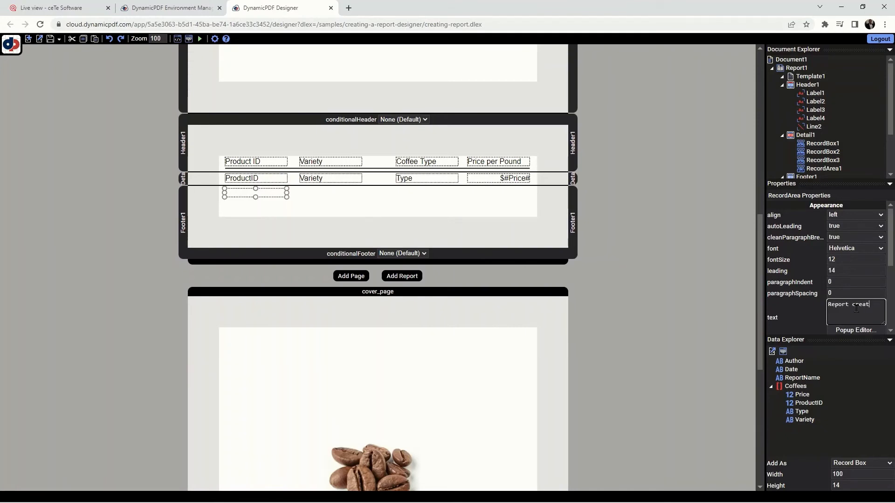
pyautogui.write('ed by')
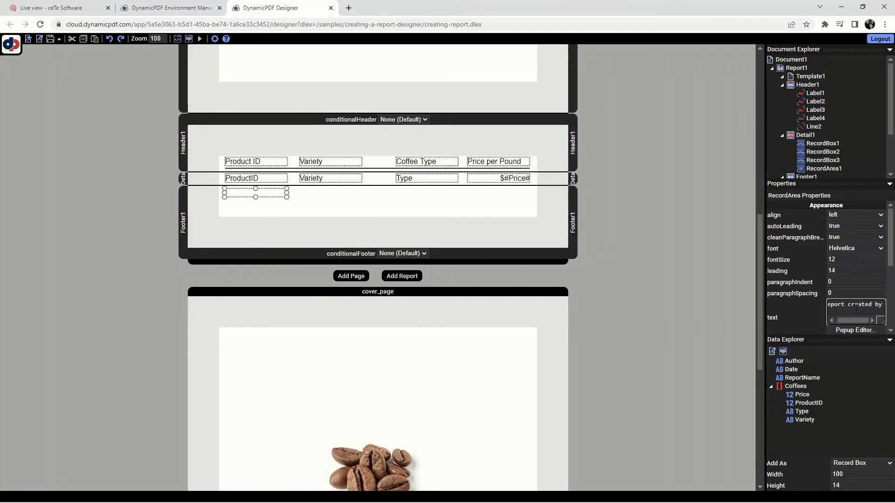
pyautogui.write(' #Author')
pyautogui.press('BackSpace')
pyautogui.write('#')
pyautogui.click(680, 331)
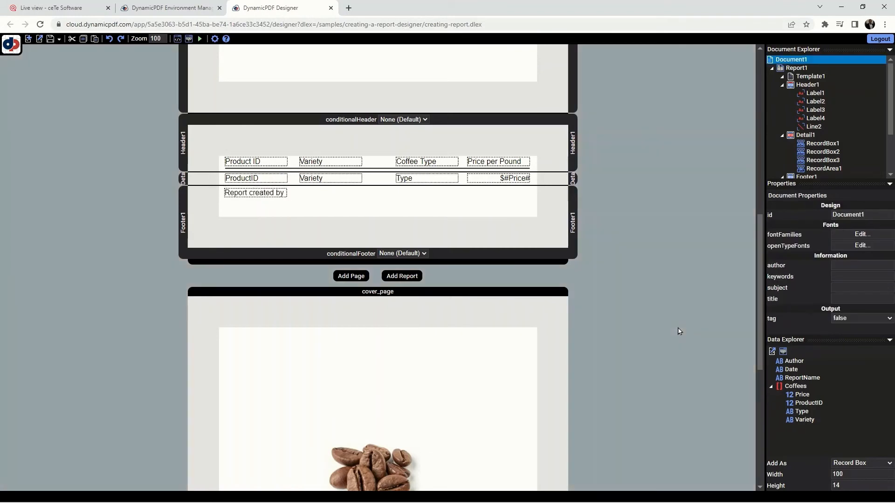
pyautogui.click(288, 195)
pyautogui.moveTo(287, 193); pyautogui.dragTo(362, 193)
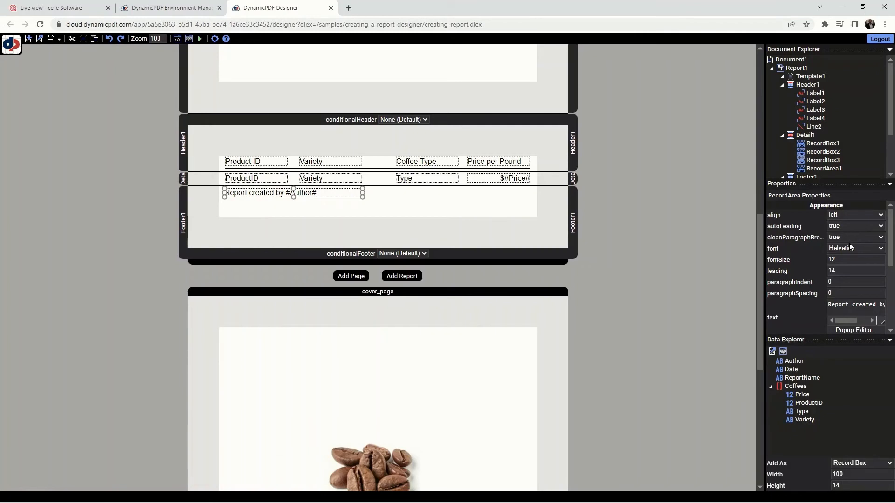
# - Set the footer record area's font to HelveticaOblique and its leading to 8
pyautogui.click(882, 250)
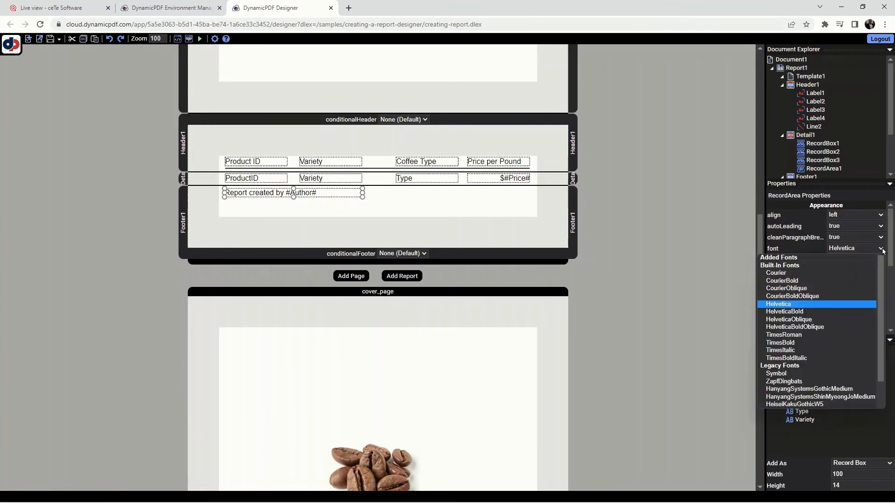
pyautogui.click(810, 328)
pyautogui.click(882, 248)
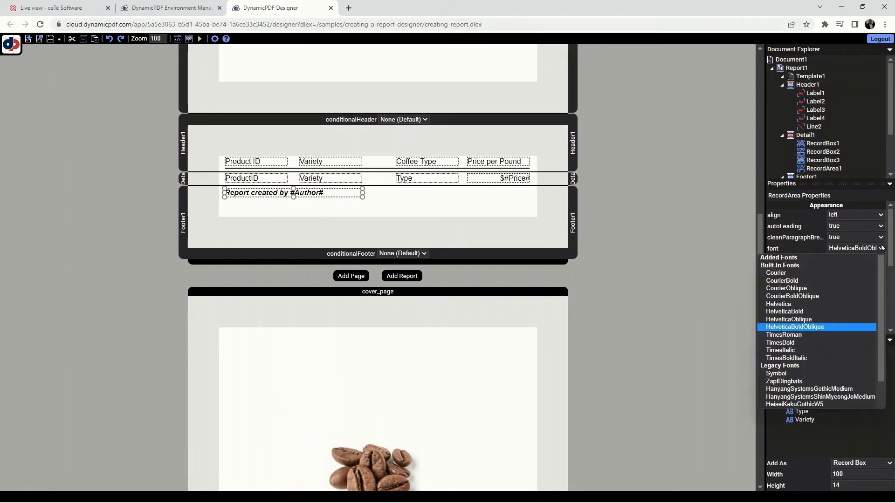
pyautogui.click(800, 319)
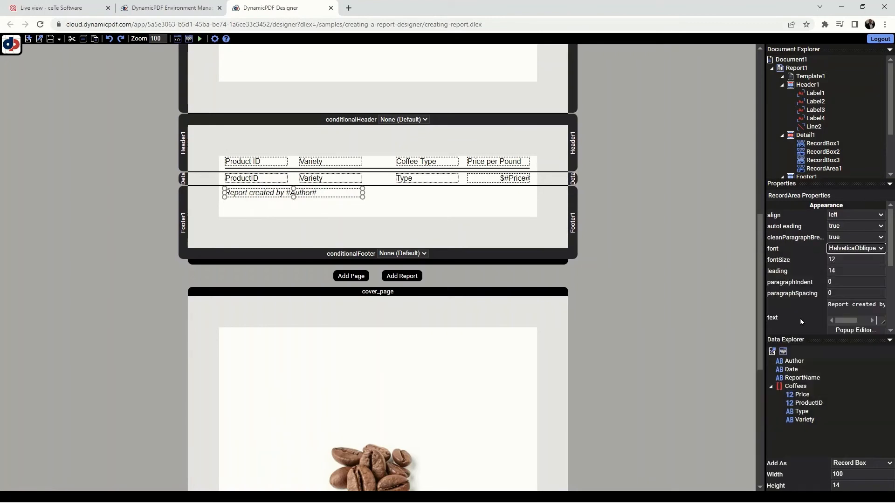
pyautogui.click(850, 267)
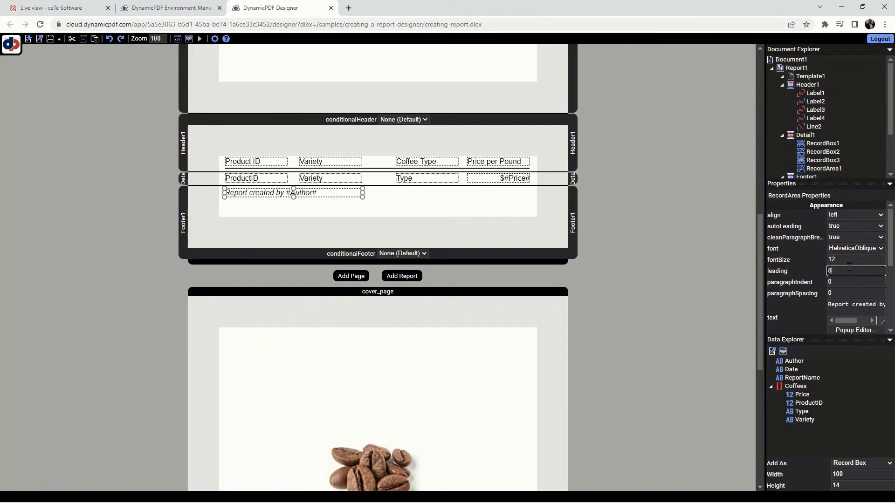
pyautogui.click(420, 221)
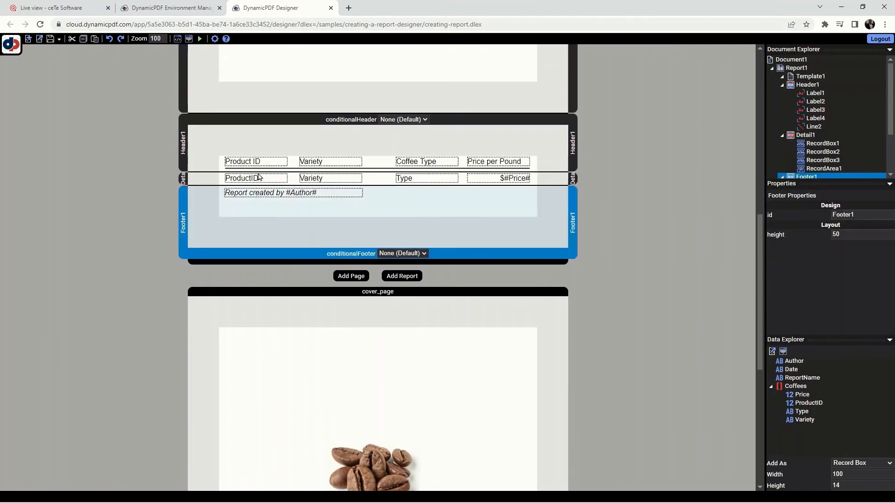
# - Position the footer record area at x 10 and y 2
pyautogui.click(274, 192)
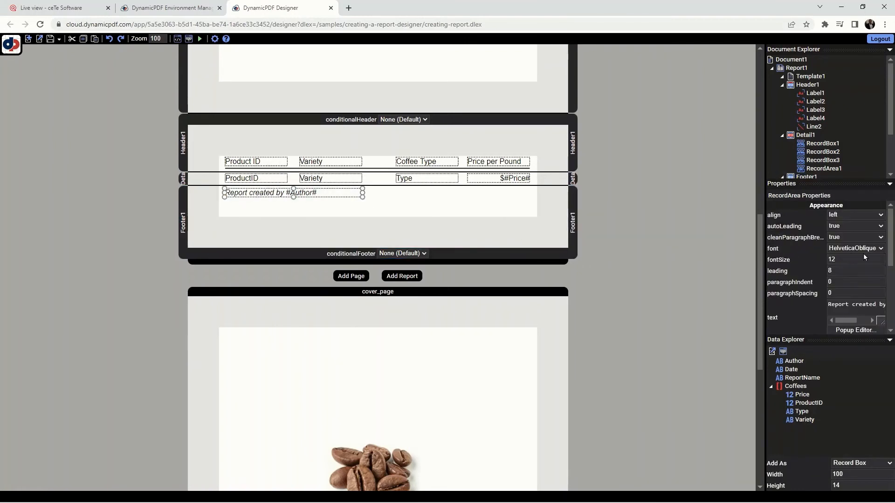
pyautogui.scroll(-3, 863, 254)
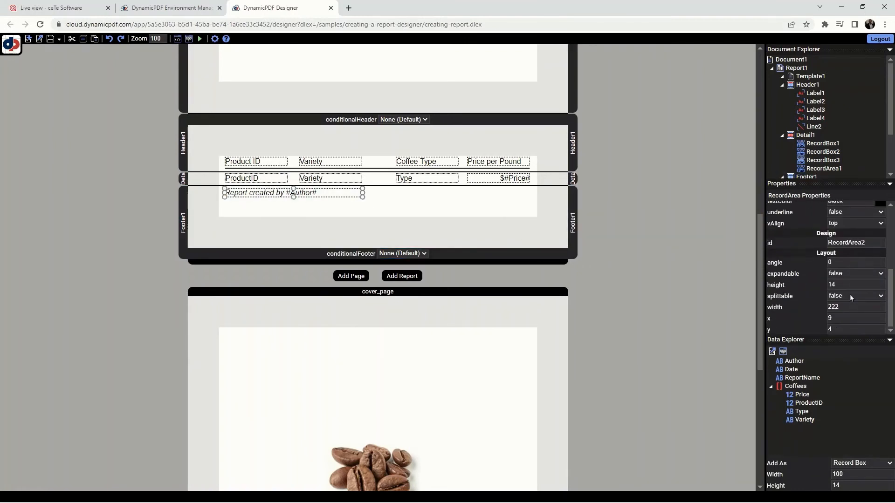
pyautogui.click(839, 318)
pyautogui.write('10')
pyautogui.click(842, 329)
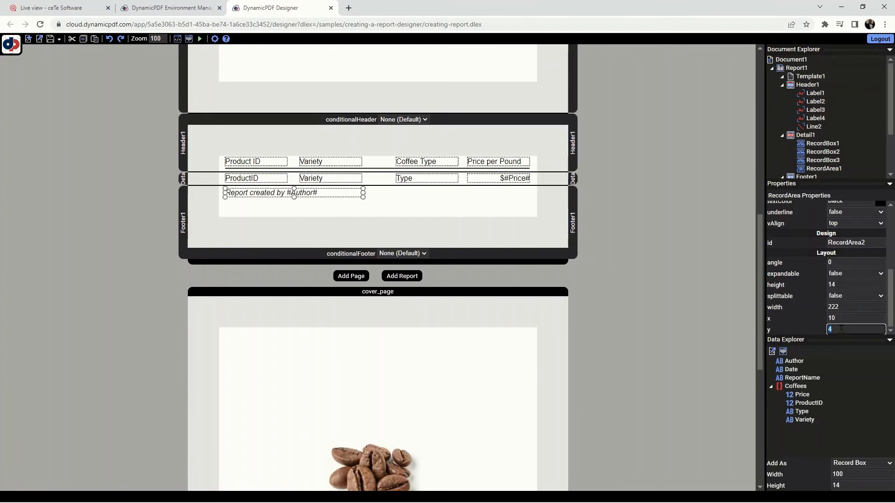
pyautogui.write('2')
pyautogui.click(852, 318)
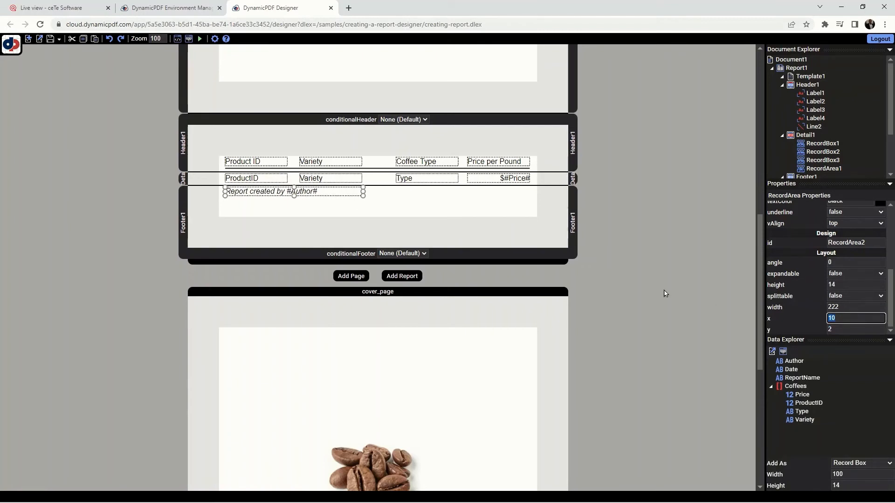
# - Set the height of the footer section to 20
pyautogui.click(469, 225)
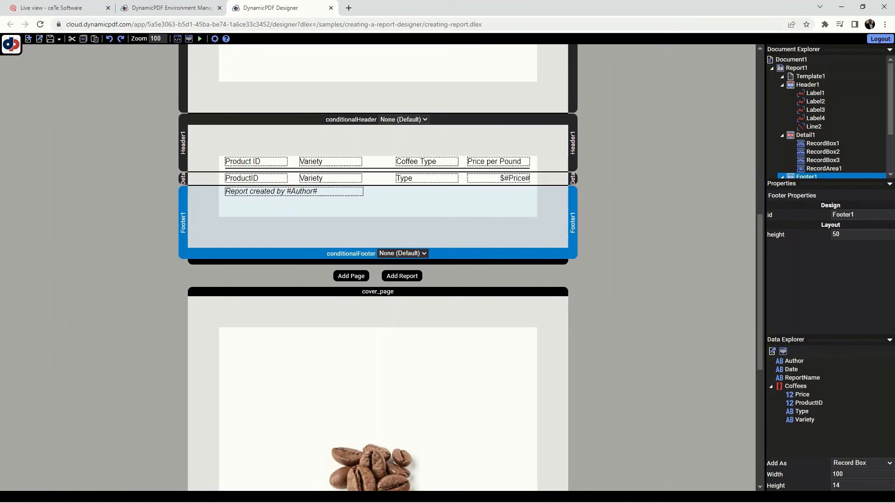
pyautogui.doubleClick(837, 235)
pyautogui.write('20')
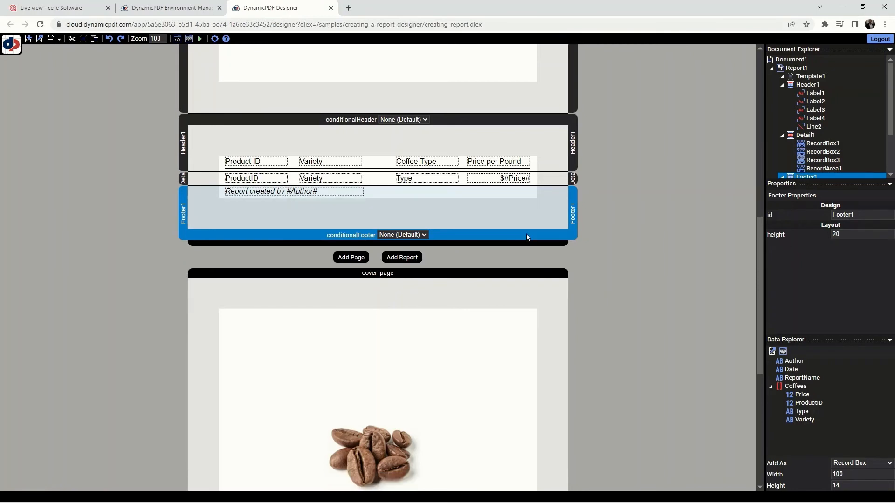
# - Generate the PDF preview of the report, check the author footer on the first page, and close the preview
pyautogui.click(528, 239)
pyautogui.click(593, 270)
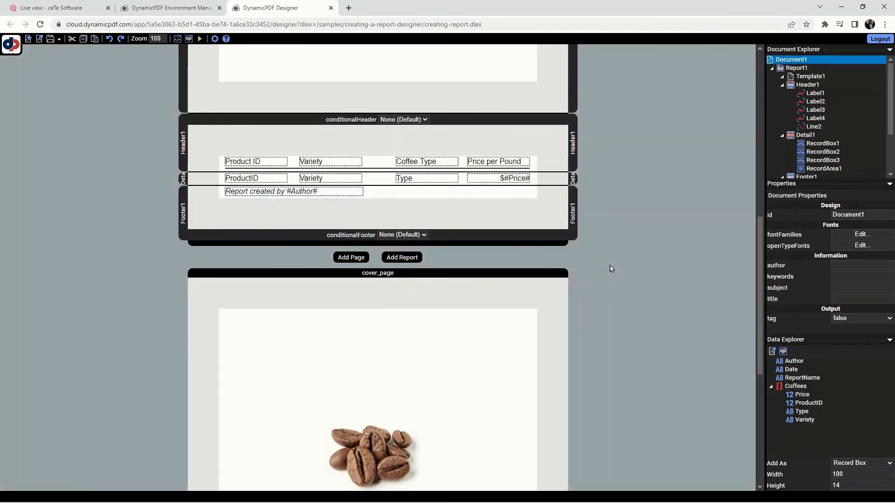
pyautogui.click(199, 39)
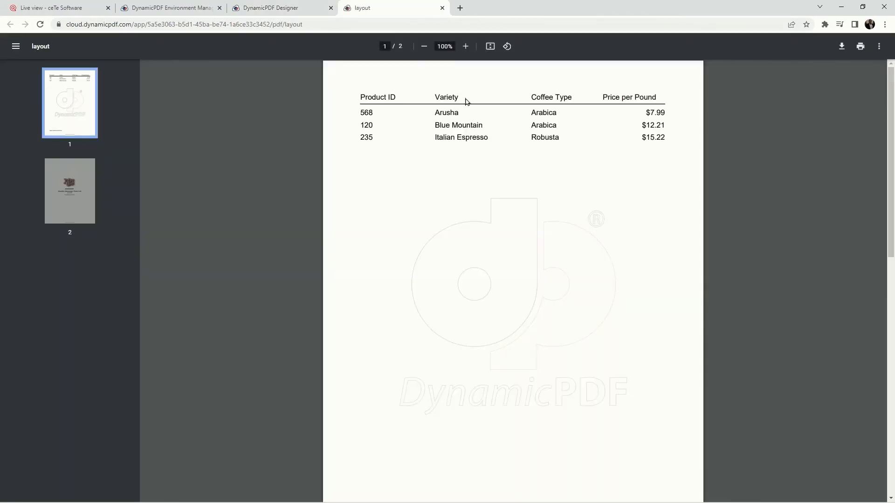
pyautogui.scroll(-5, 466, 101)
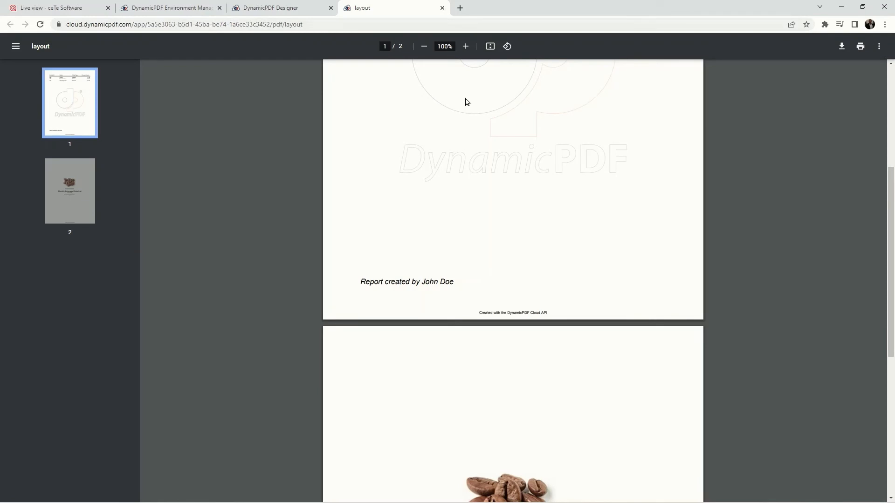
pyautogui.scroll(3, 466, 102)
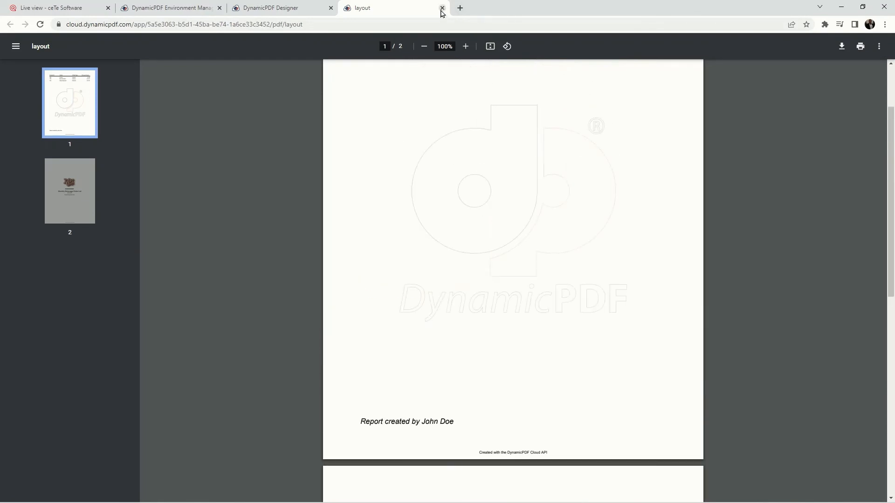
pyautogui.click(442, 8)
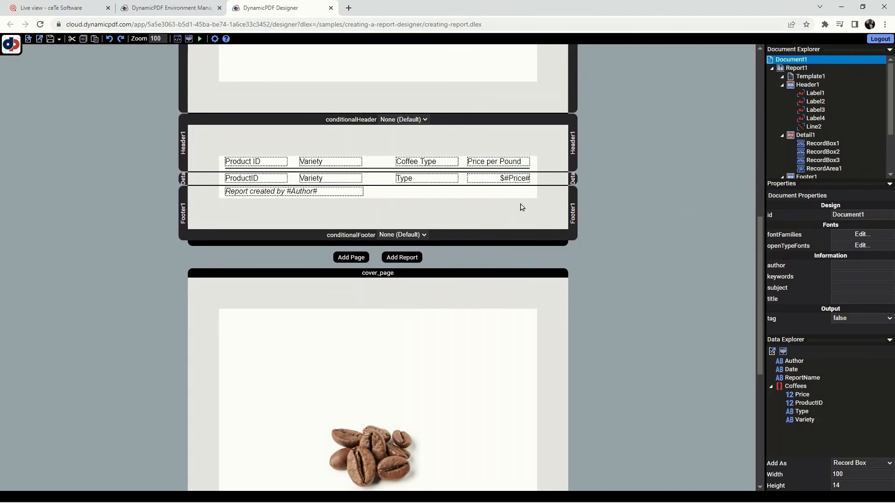
# - Set the height of the footer section to 25
pyautogui.click(431, 199)
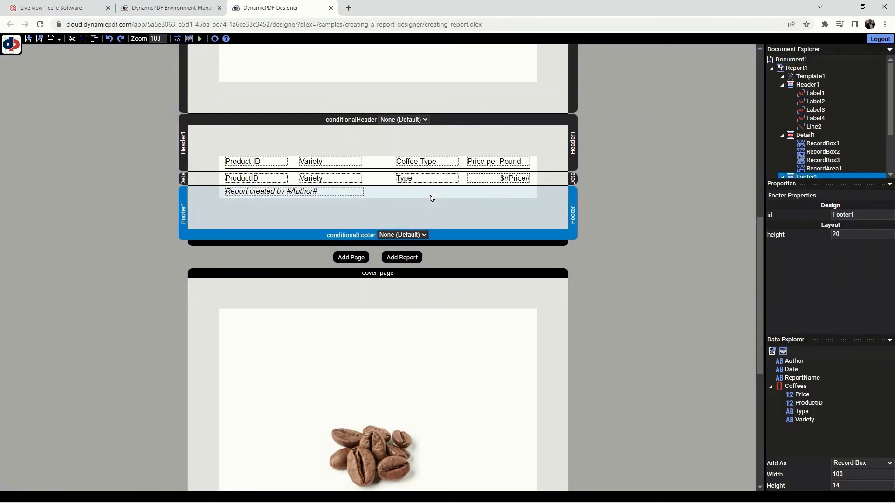
pyautogui.doubleClick(844, 232)
pyautogui.write('2')
pyautogui.click(645, 260)
# - Nudge the footer's "Report created by #Author#" record area slightly down to leave space above it
pyautogui.click(306, 195)
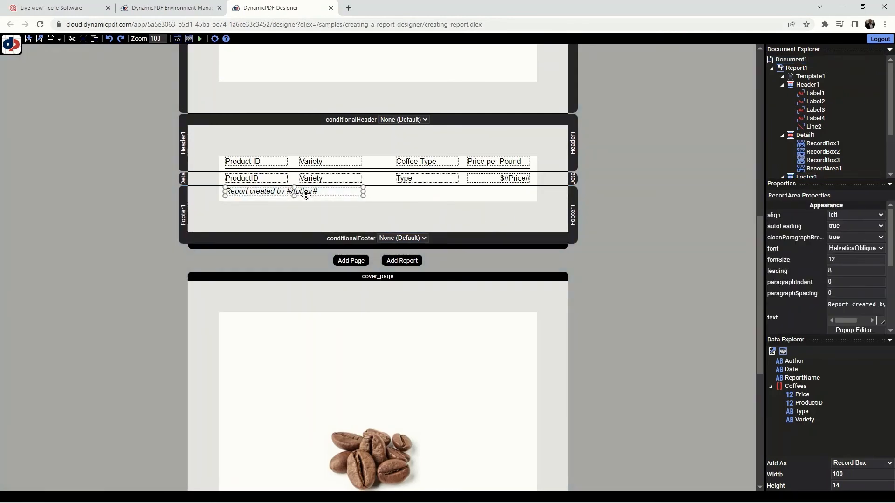
pyautogui.press('Down')
pyautogui.press('Down')
pyautogui.press('Down')
pyautogui.press('Down')
pyautogui.press('Down')
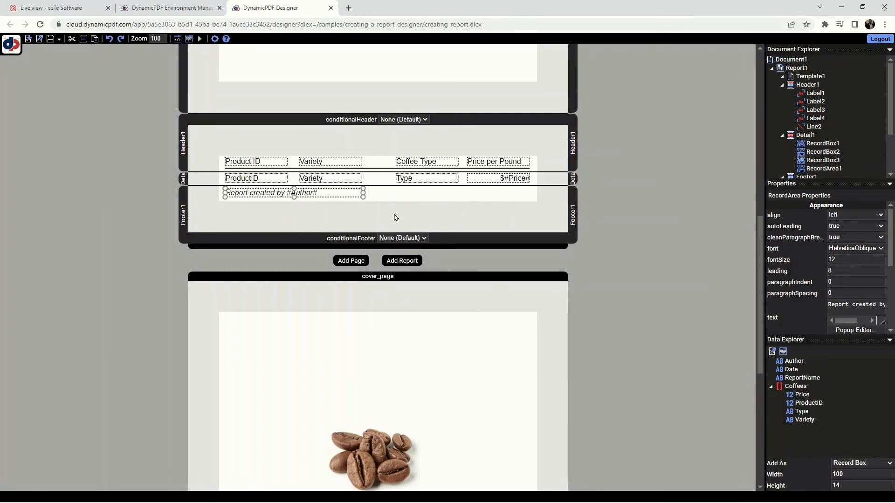
pyautogui.press('Down')
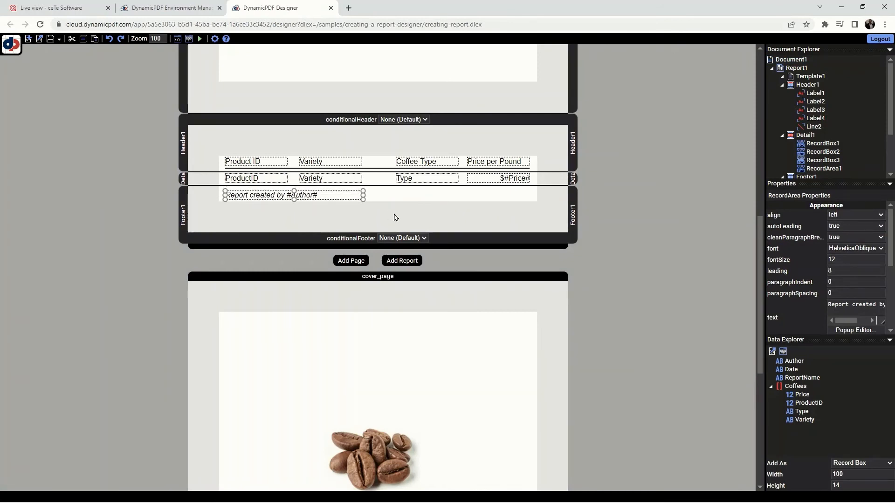
# - Add a horizontal line above the footer's record area, running from x about 12 to about 500
pyautogui.rightClick(471, 194)
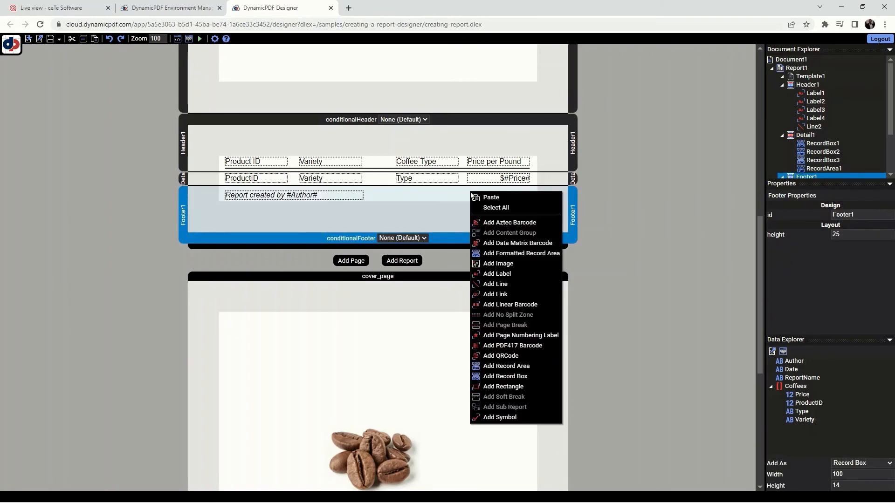
pyautogui.click(508, 286)
pyautogui.moveTo(483, 191); pyautogui.dragTo(261, 187)
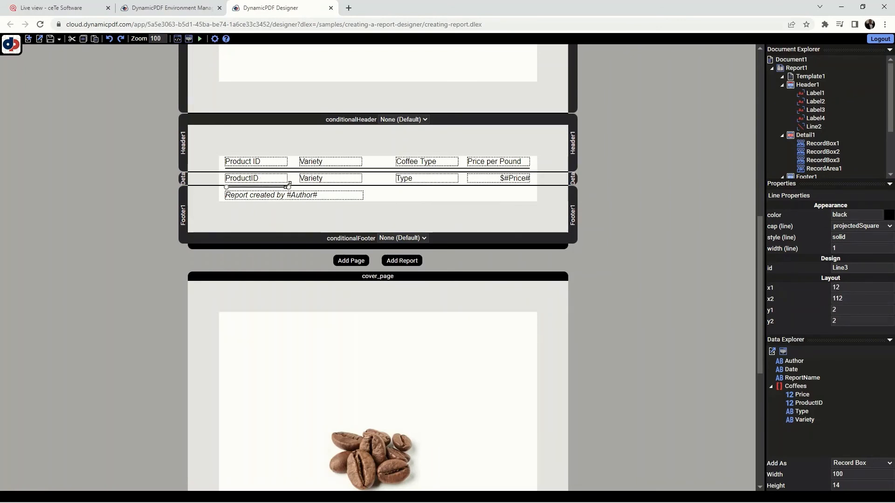
pyautogui.moveTo(289, 187); pyautogui.dragTo(529, 188)
# - Set the footer line's x1 to 10 and its y2 to 2
pyautogui.click(853, 287)
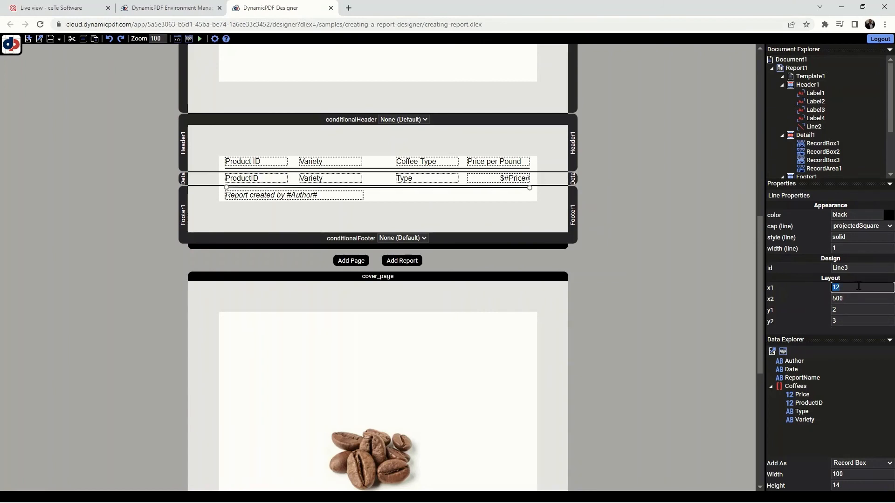
pyautogui.write('10')
pyautogui.click(853, 309)
pyautogui.press('Tab')
pyautogui.write('2')
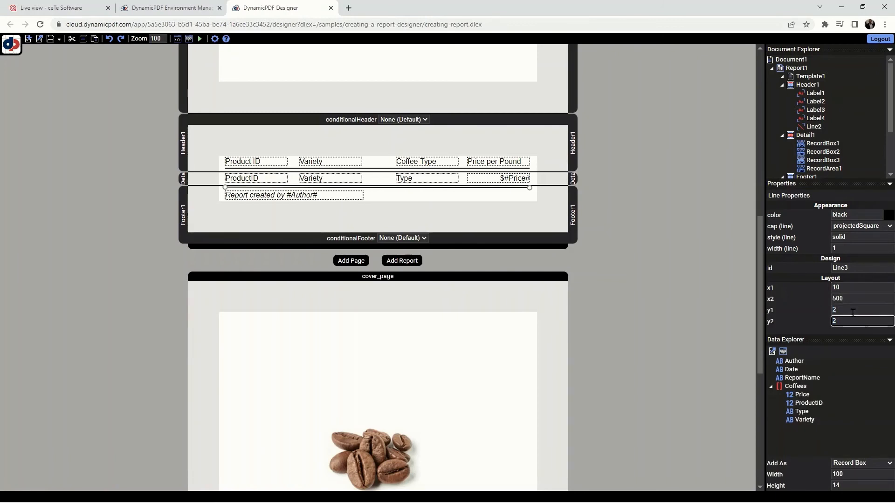
pyautogui.click(861, 297)
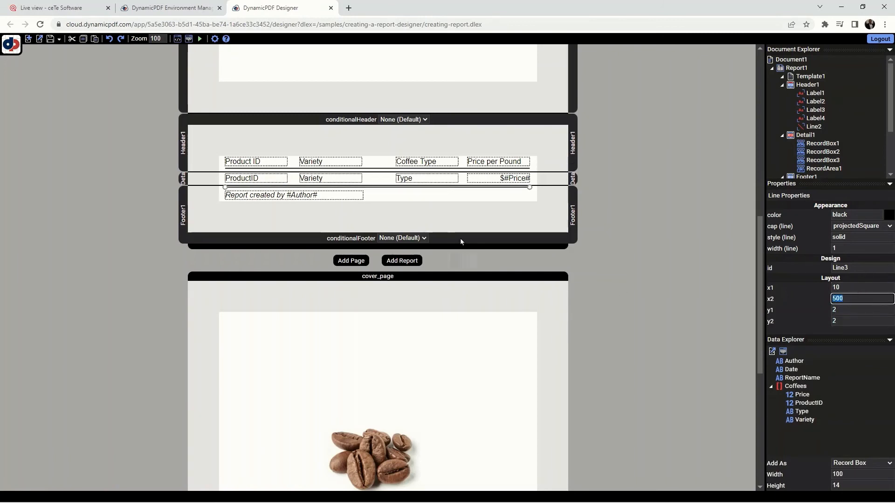
pyautogui.click(448, 218)
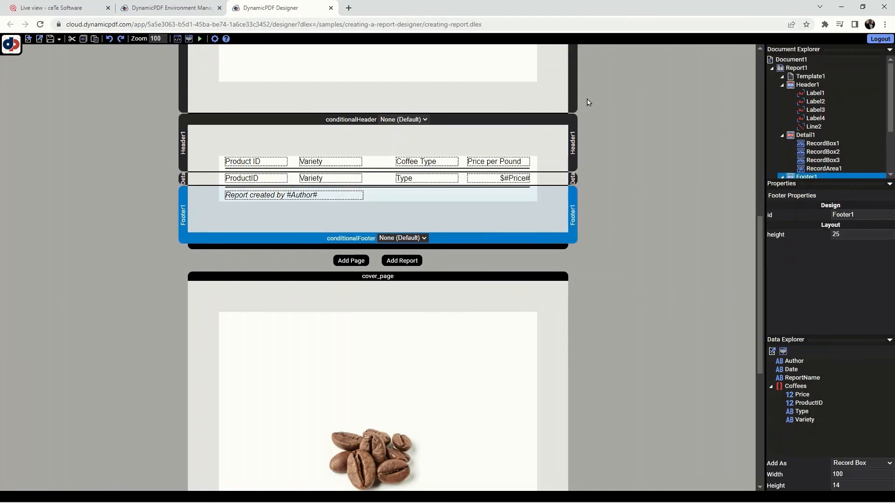
# - Generate the PDF preview again, check the line above the footer text, and close the preview
pyautogui.click(200, 39)
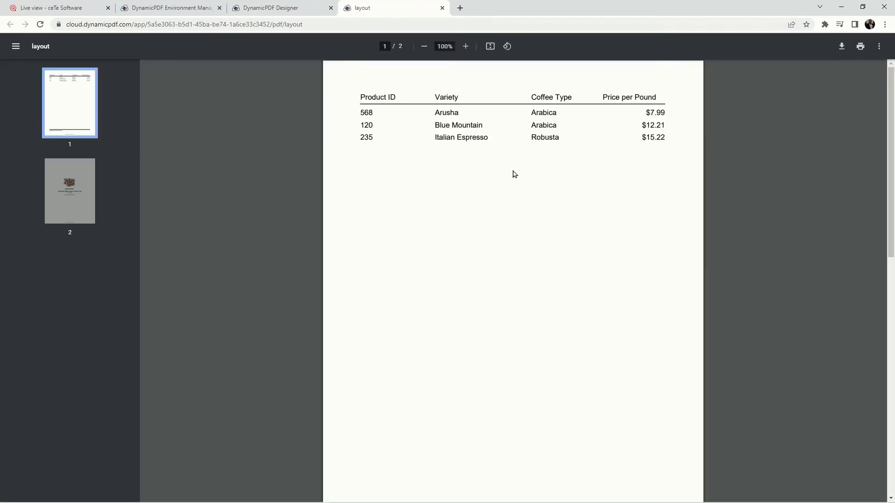
pyautogui.scroll(-4, 521, 219)
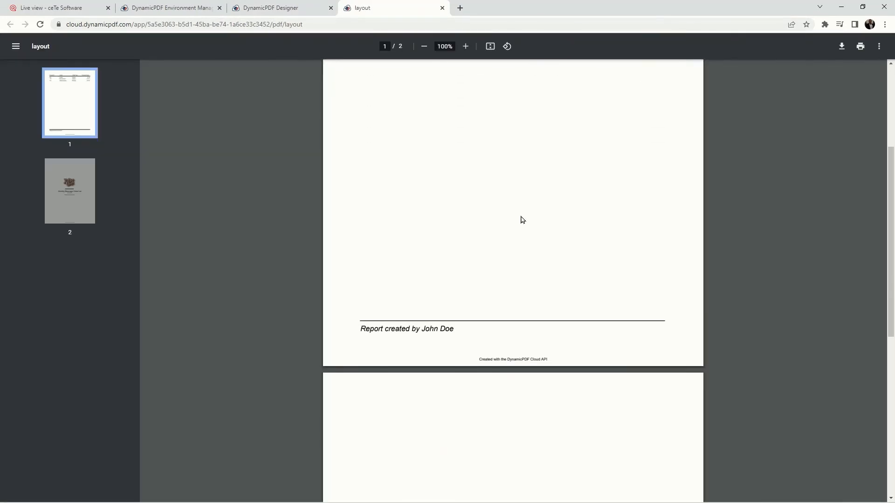
pyautogui.scroll(5, 521, 219)
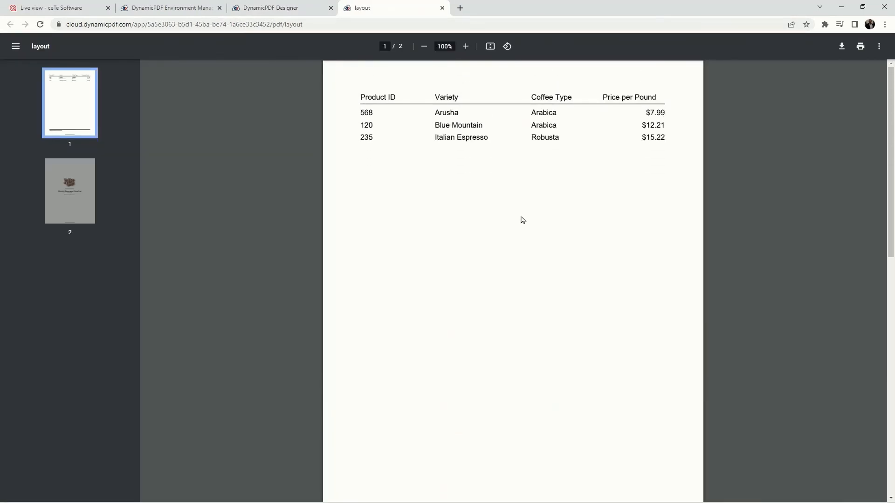
pyautogui.click(442, 7)
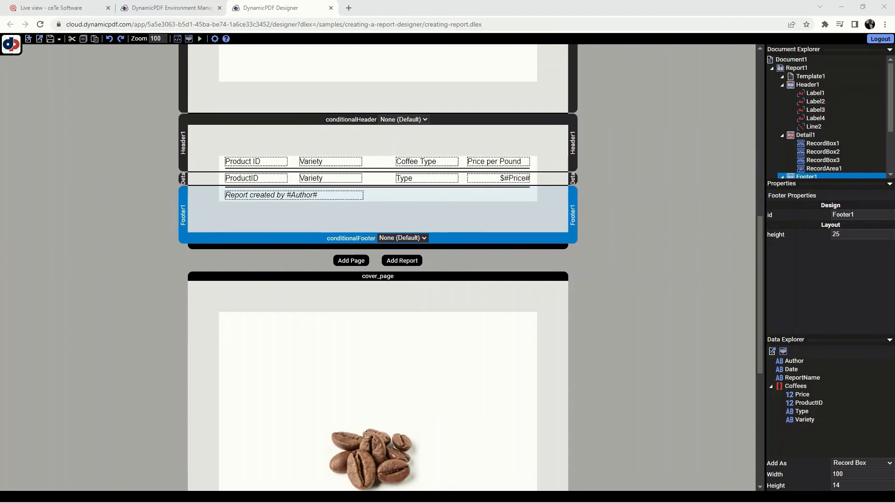
# - Replace the JSON in the Layout Data Editor with the copied, longer list of Coffees records
pyautogui.click(188, 40)
pyautogui.moveTo(72, 284); pyautogui.dragTo(42, 88)
pyautogui.hotkey('ctrl', 'v')
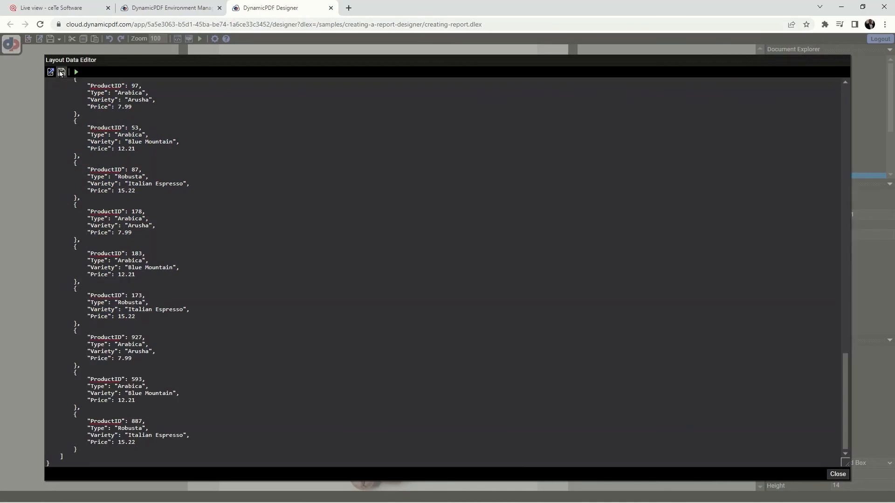
# - Save the layout data over creating-report.json in the samples/creating-a-report-designer folder and close the data editor
pyautogui.click(61, 72)
pyautogui.click(417, 192)
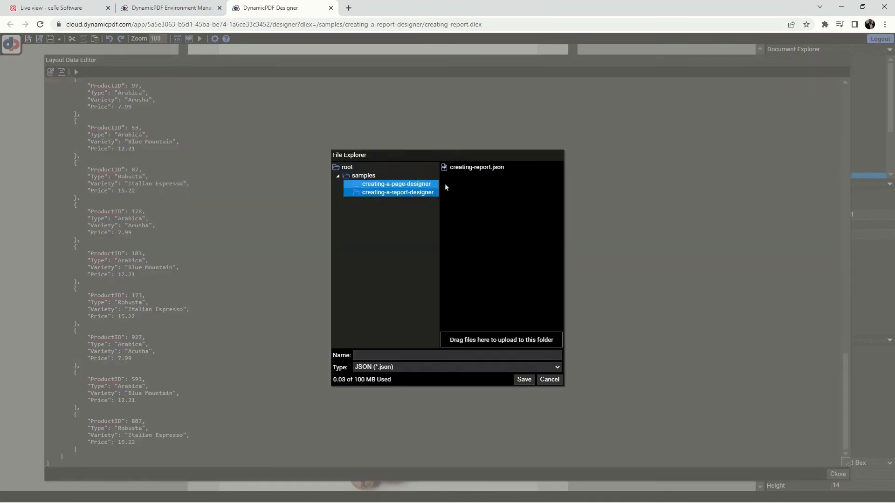
pyautogui.click(484, 167)
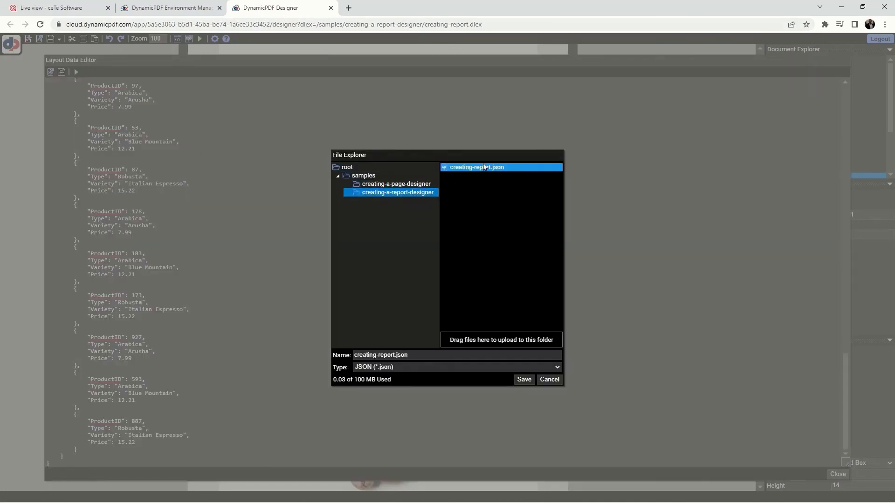
pyautogui.click(524, 379)
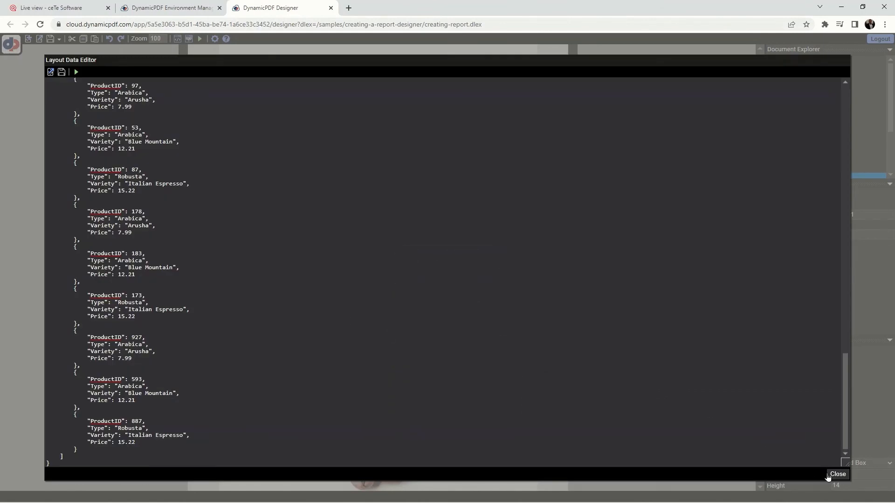
pyautogui.click(837, 475)
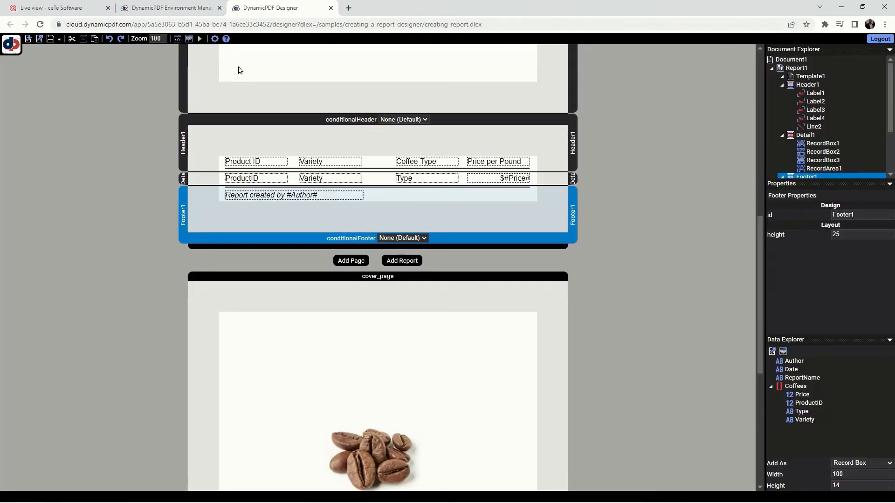
# - Run the report from the Layout Data Editor and check the table, repeated headers and footers, and cover page in the PDF
pyautogui.click(189, 39)
pyautogui.click(76, 73)
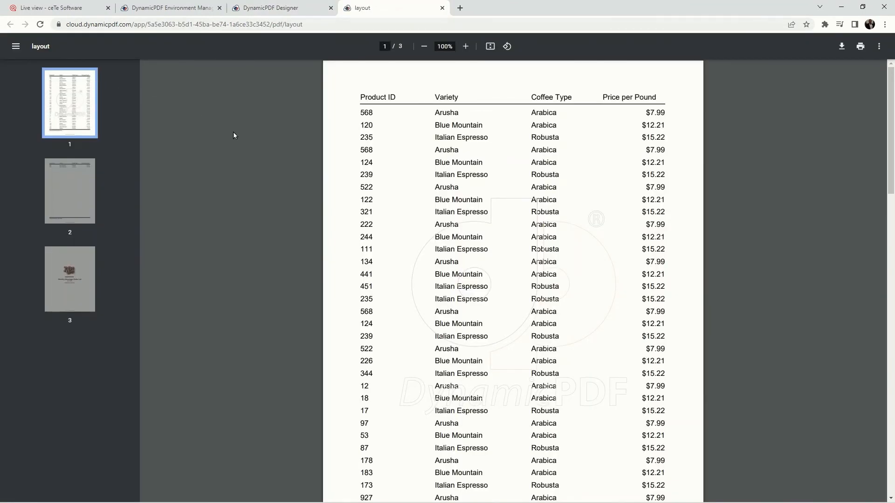
pyautogui.scroll(-5, 238, 142)
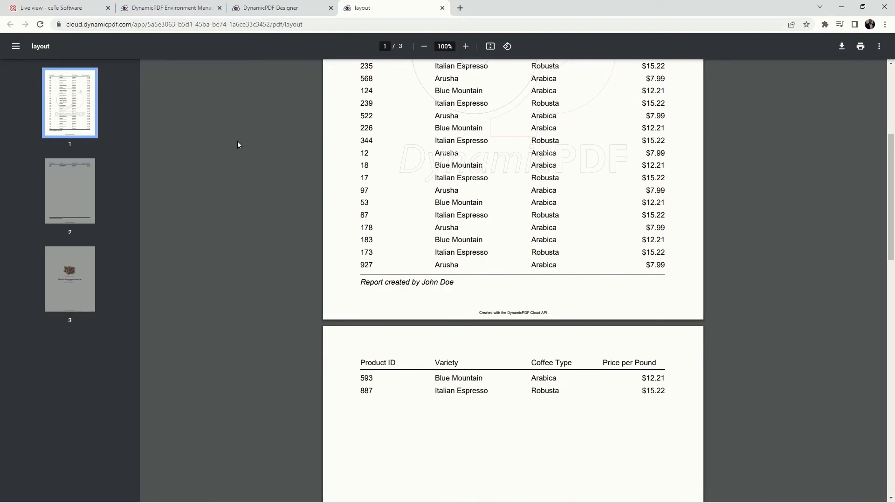
pyautogui.scroll(5, 237, 142)
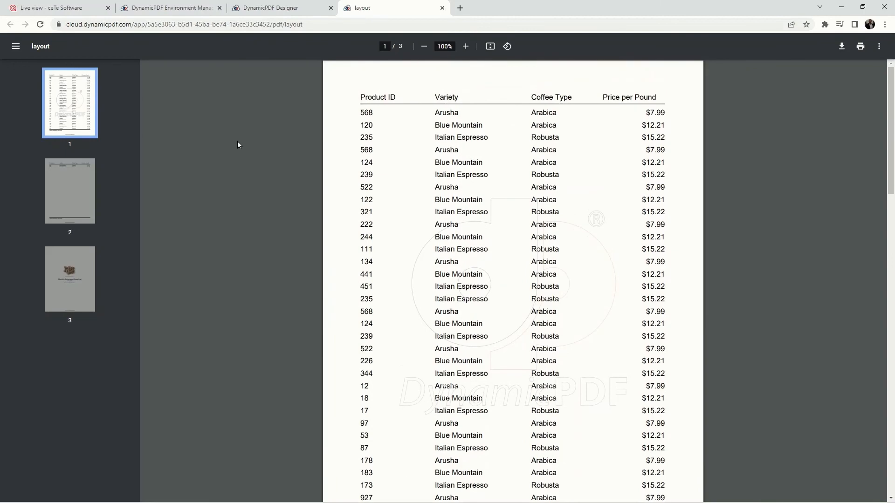
pyautogui.scroll(-10, 238, 144)
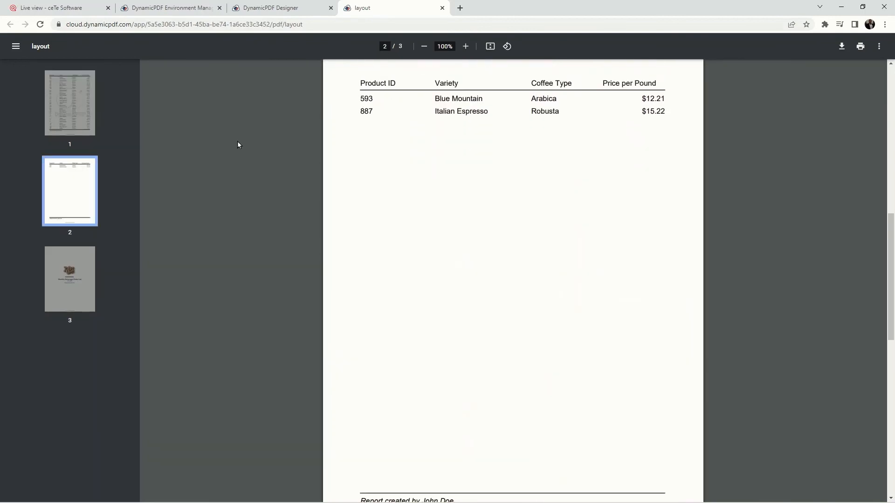
pyautogui.scroll(-10, 237, 145)
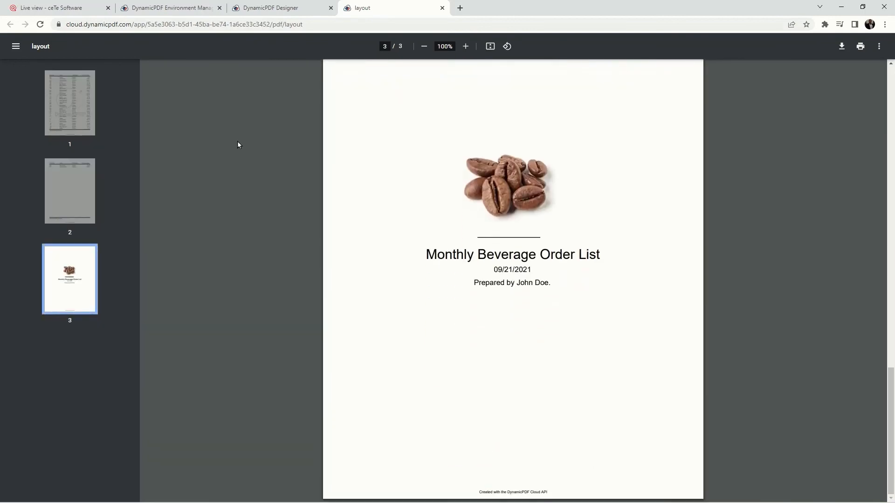